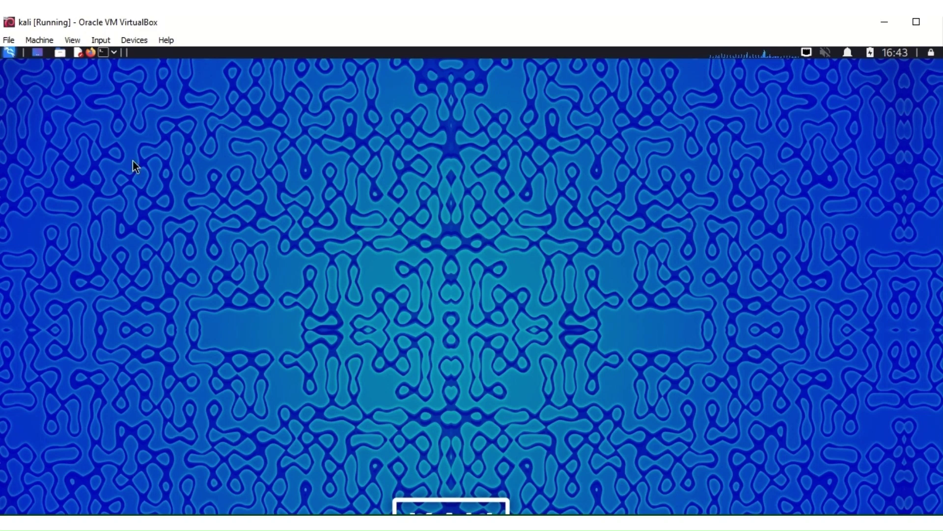
Install tor with 'sudo apt install tor', authorising with the sudo password; it is already newest.
{"action": "left_click", "coordinate": [107, 52]}
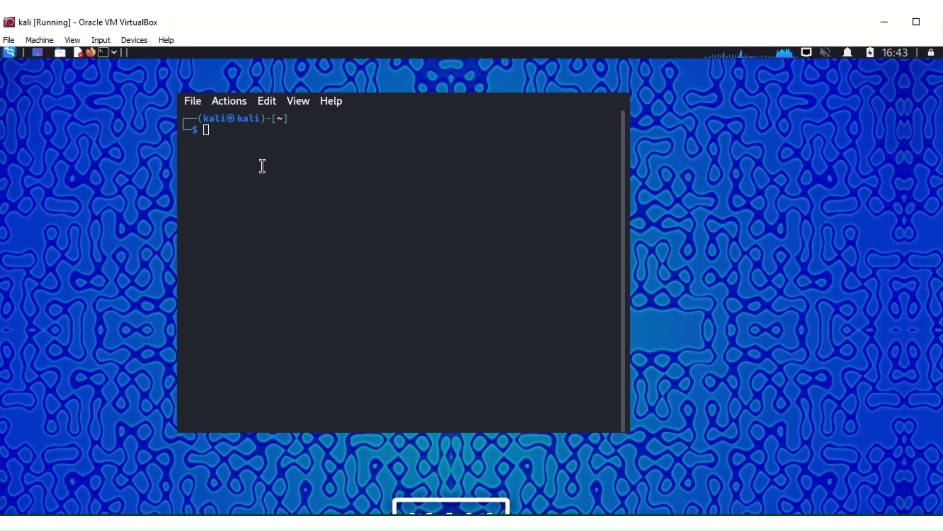
{"action": "type", "text": "s"}
{"action": "type", "text": "udo a"}
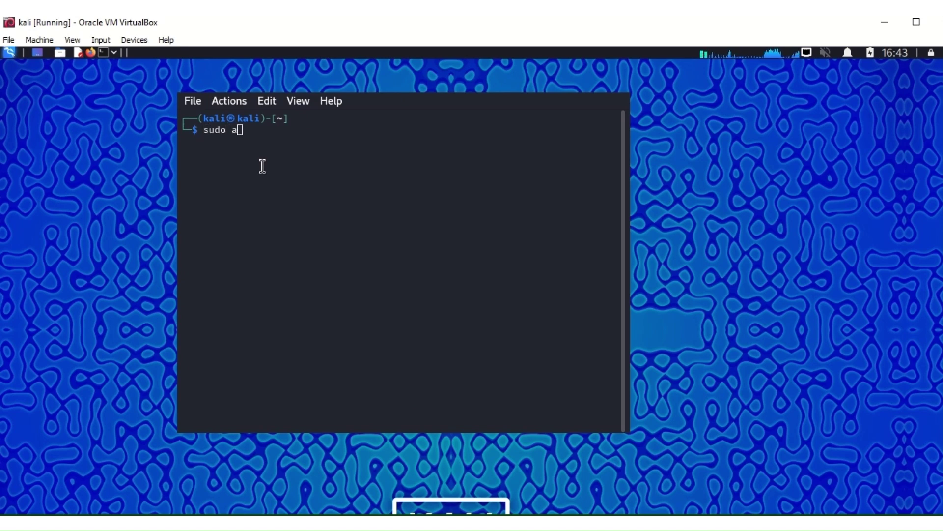
{"action": "type", "text": "pt i"}
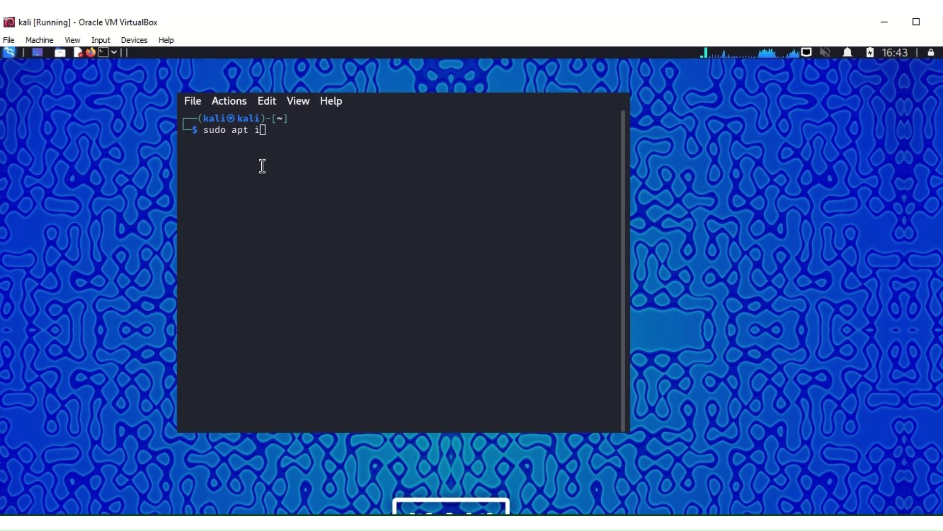
{"action": "type", "text": "nsta"}
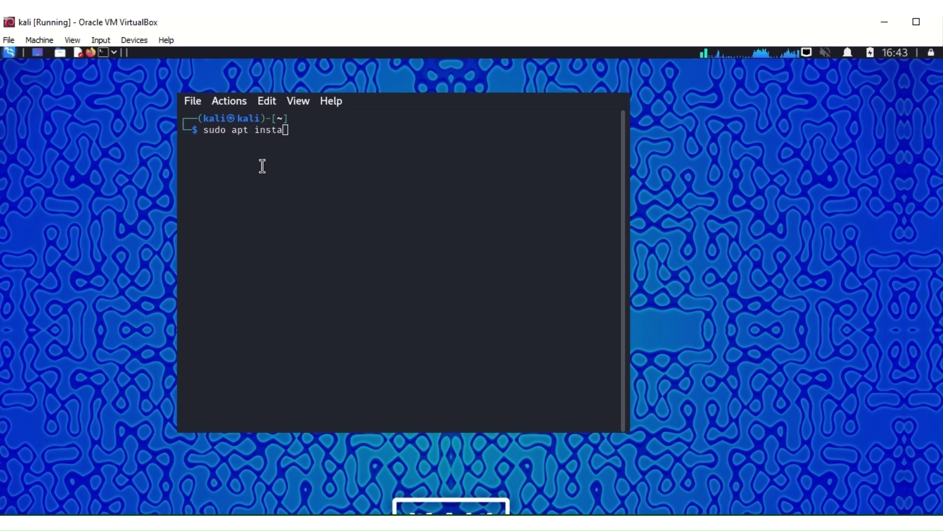
{"action": "type", "text": "ll t"}
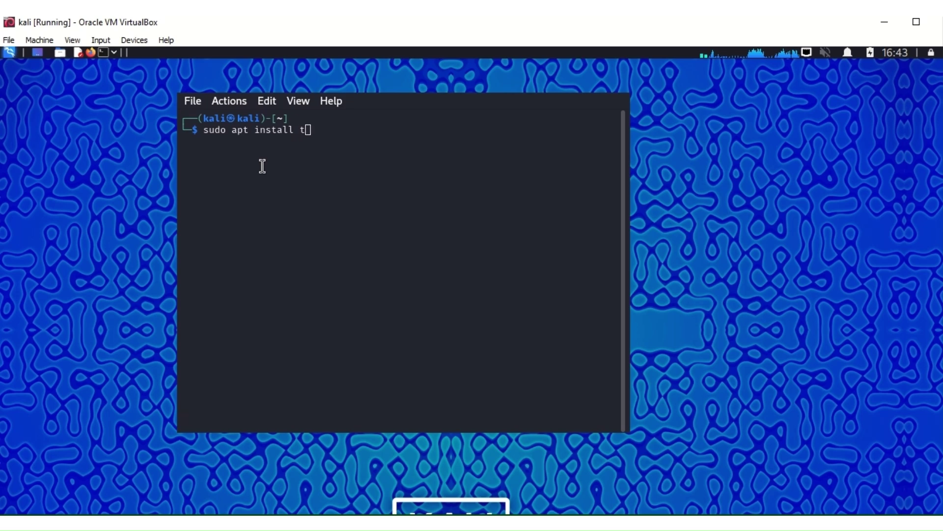
{"action": "type", "text": "or"}
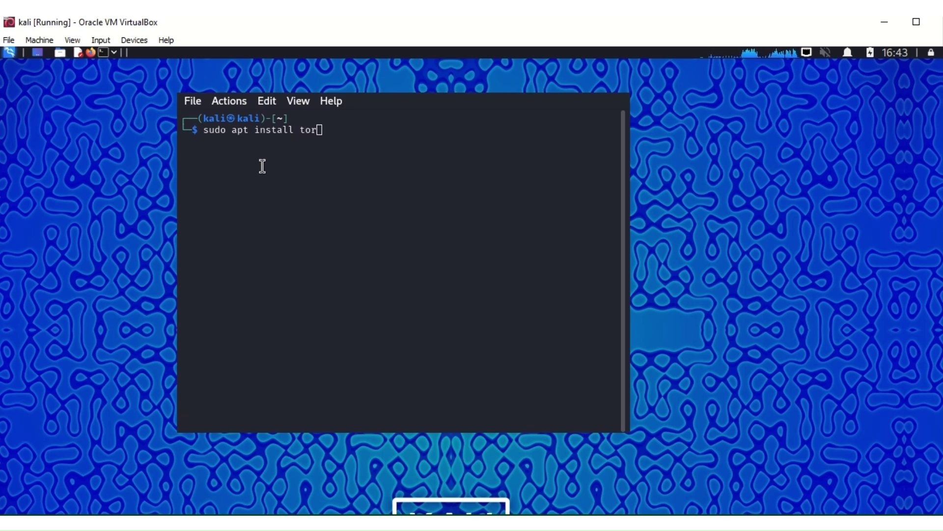
{"action": "key", "text": "Return"}
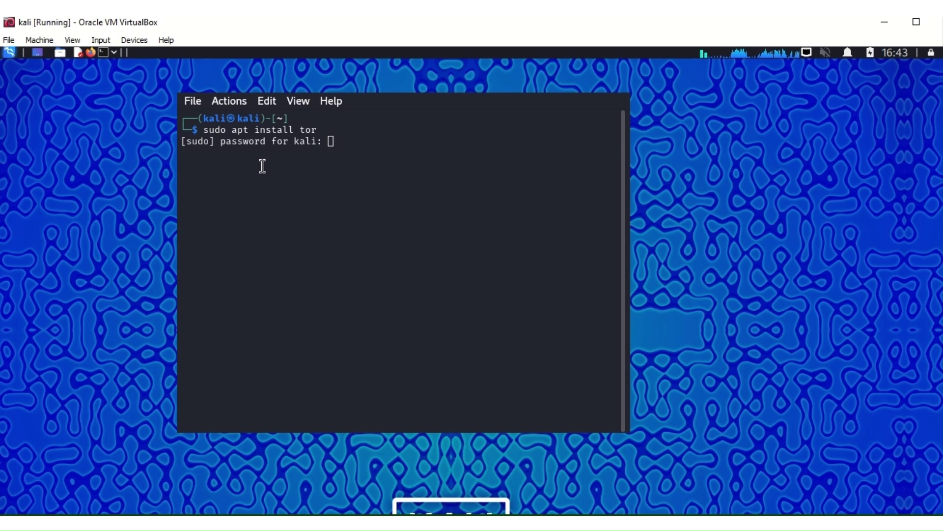
{"action": "key", "text": "Return"}
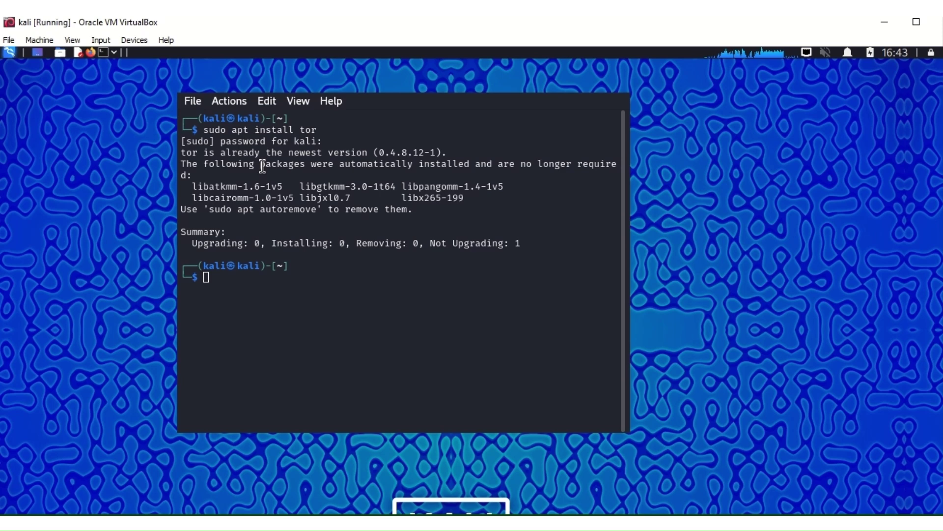
Start the tor service with 'sudo systemctl start tor'.
{"action": "type", "text": "s"}
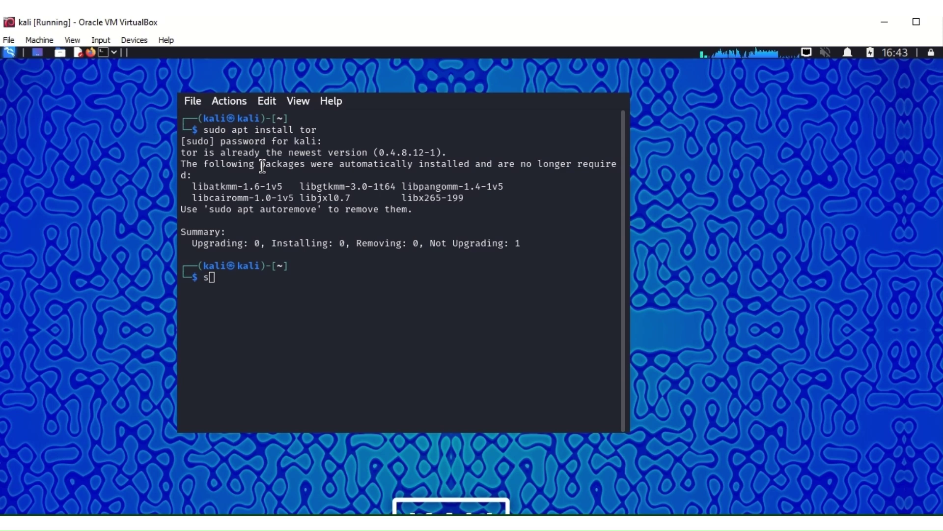
{"action": "type", "text": "udo sy"}
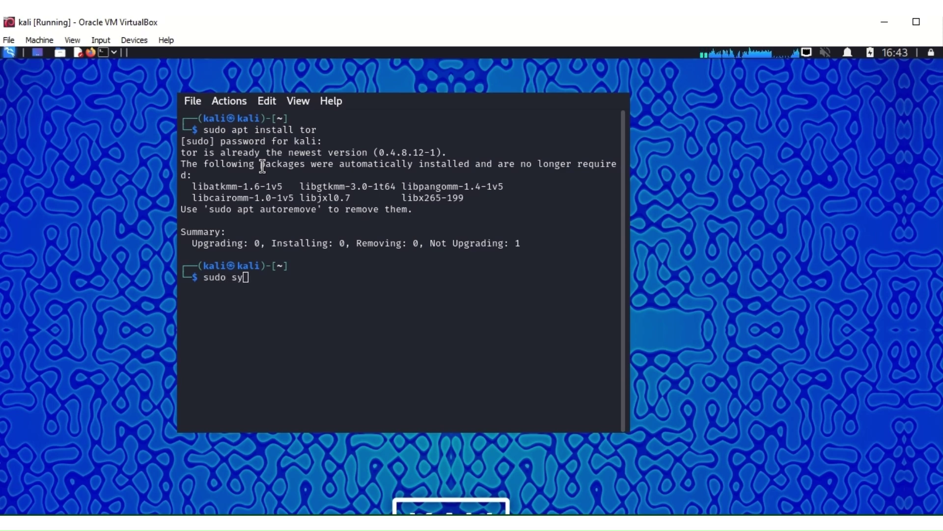
{"action": "type", "text": "ste"}
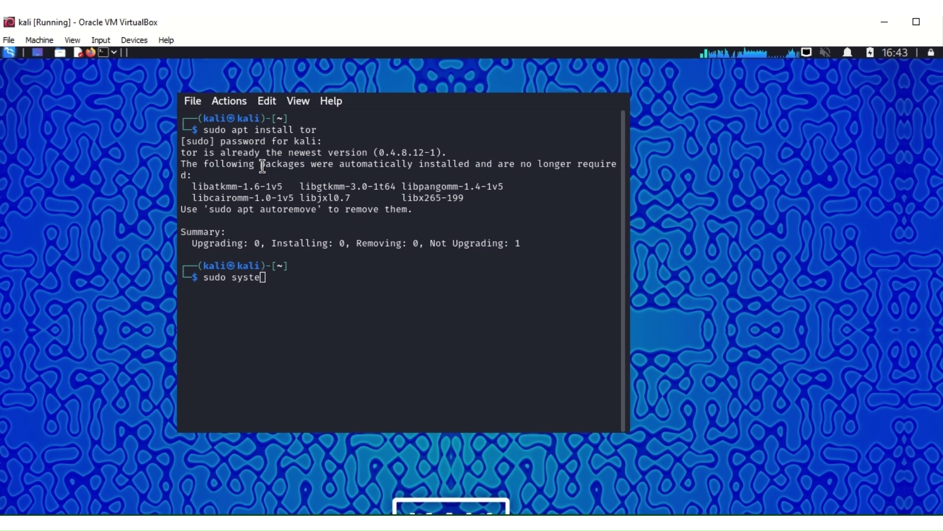
{"action": "type", "text": "m"}
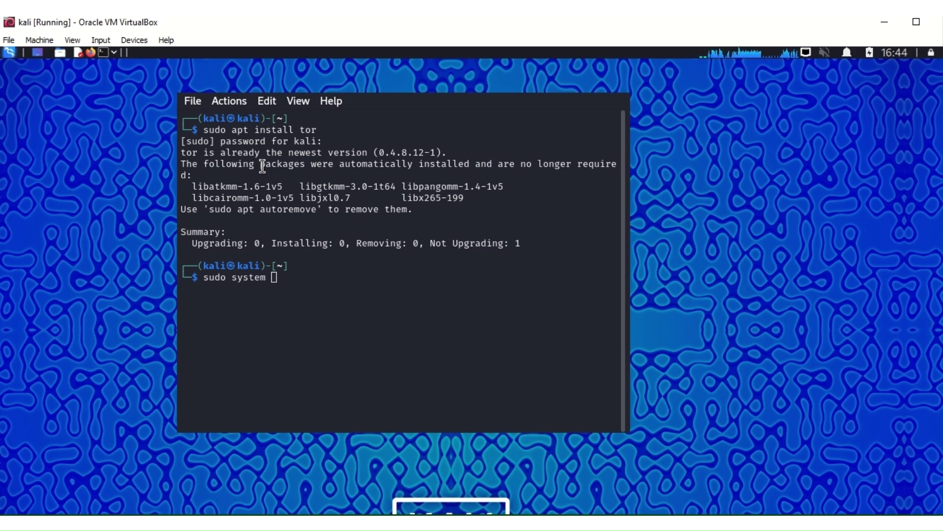
{"action": "type", "text": " ct"}
{"action": "key", "text": "BackSpace"}
{"action": "key", "text": "BackSpace"}
{"action": "key", "text": "BackSpace"}
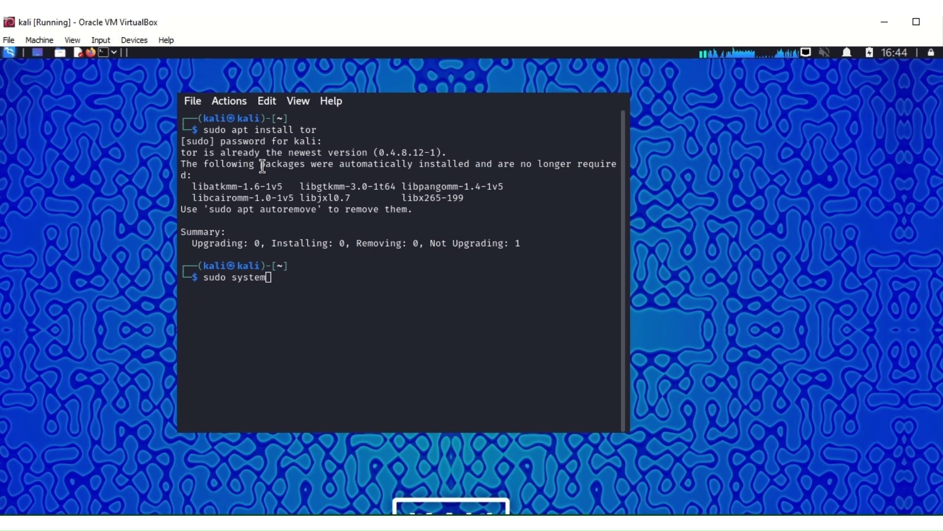
{"action": "type", "text": "ctl"}
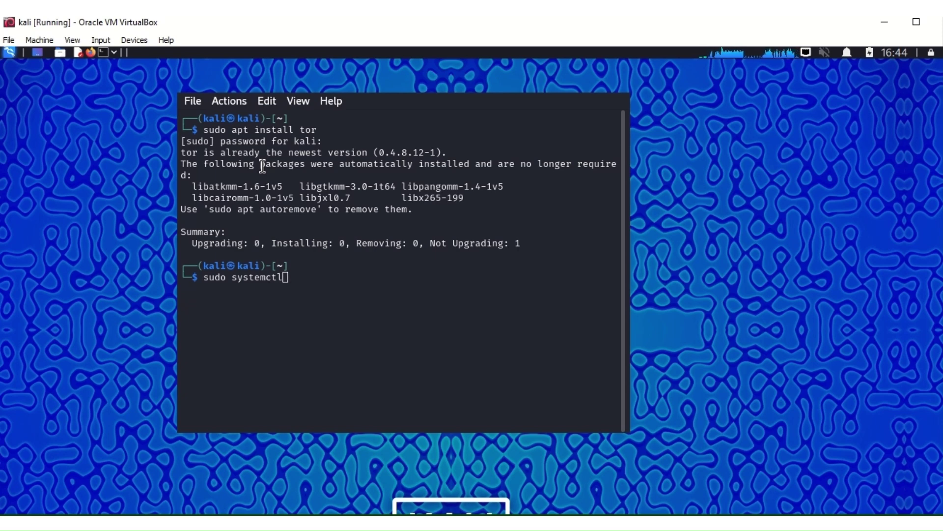
{"action": "type", "text": " start"}
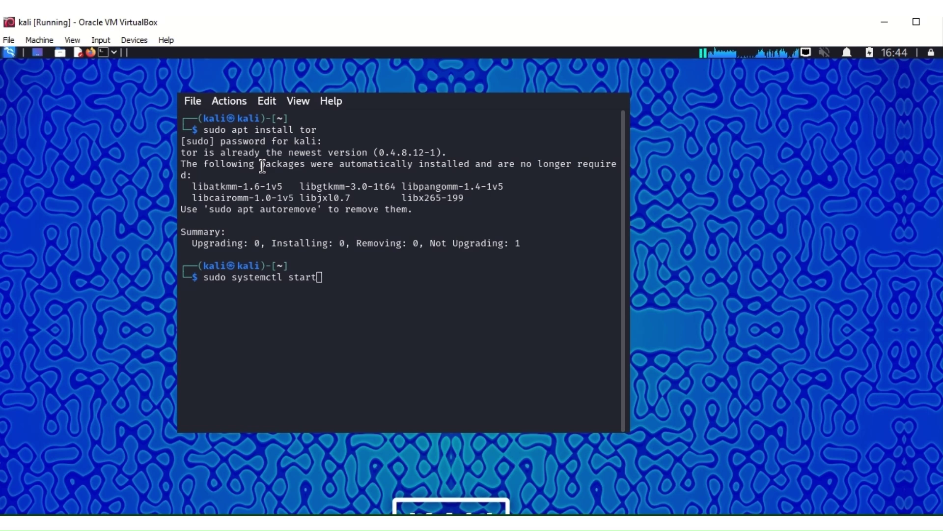
{"action": "type", "text": " tor"}
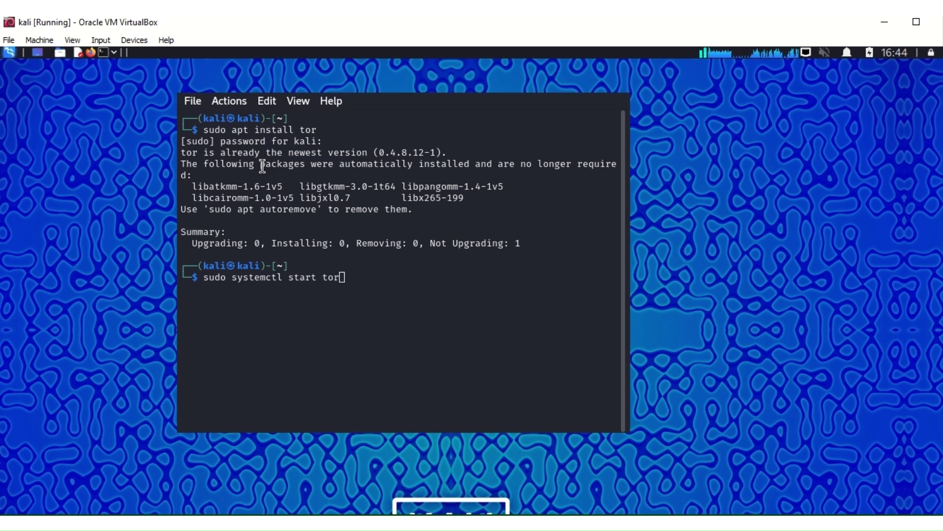
{"action": "key", "text": "Return"}
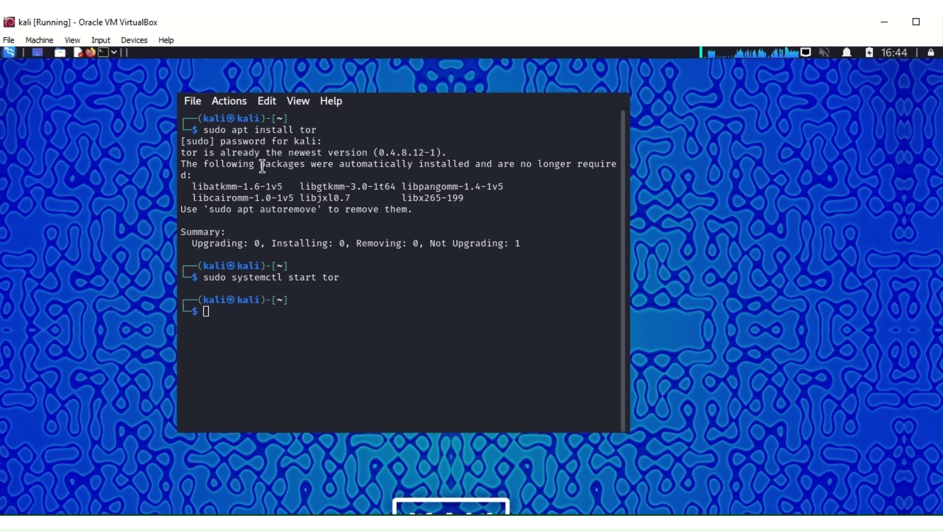
Confirm 'sudo systemctl status tor' shows active (exited), then quit the status output.
{"action": "type", "text": "s"}
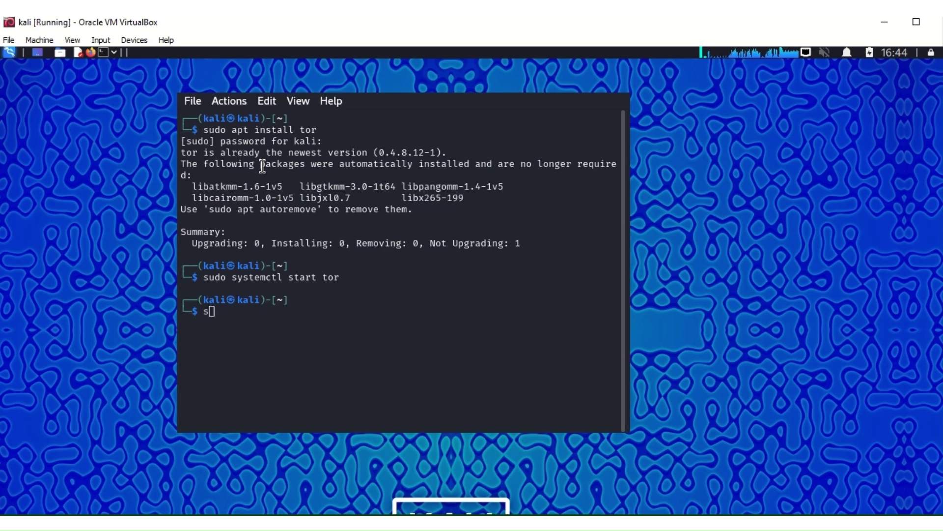
{"action": "type", "text": "udo"}
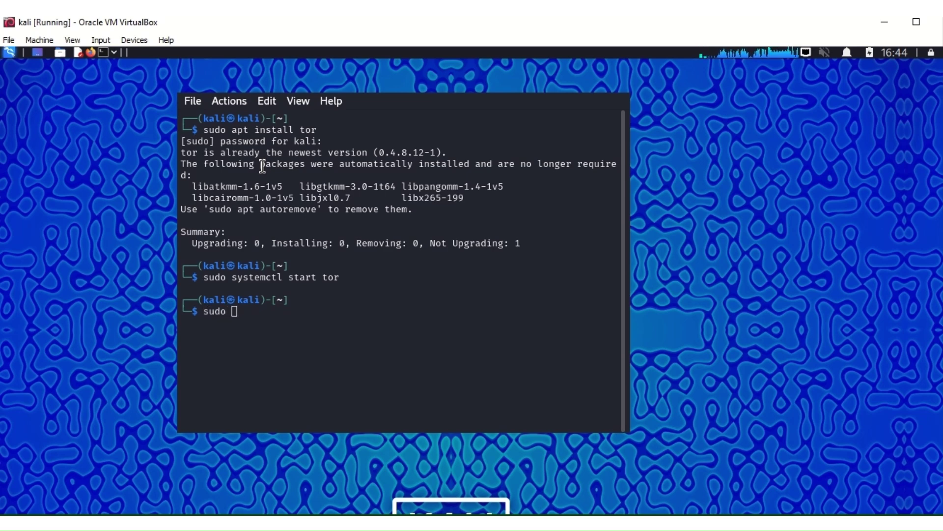
{"action": "type", "text": " s"}
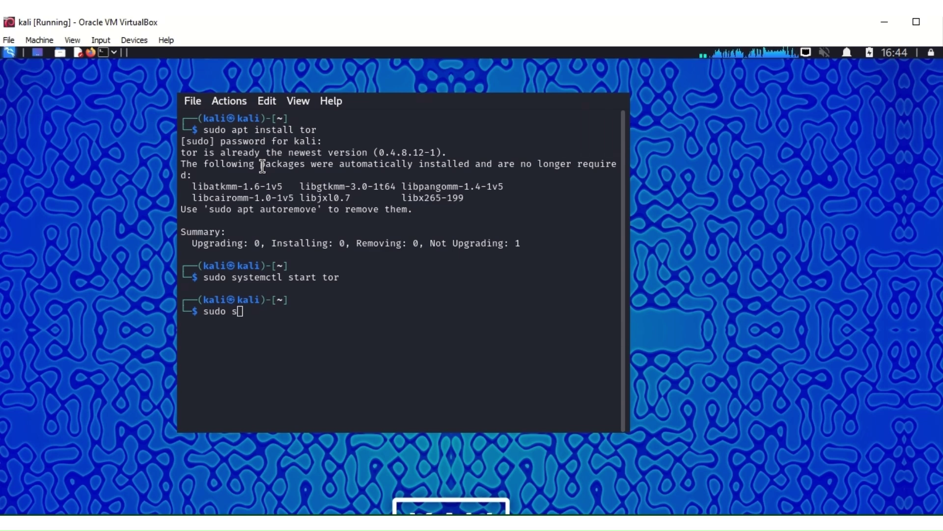
{"action": "type", "text": "ys"}
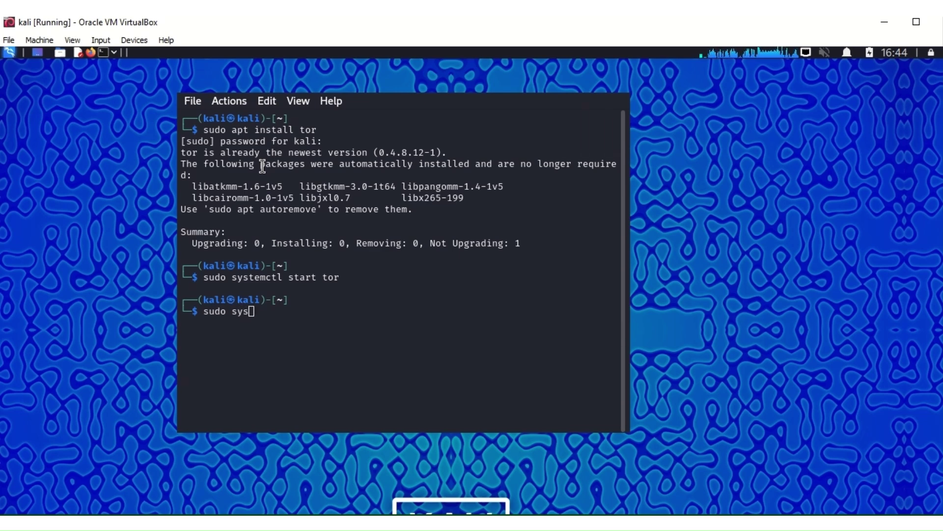
{"action": "type", "text": "tem"}
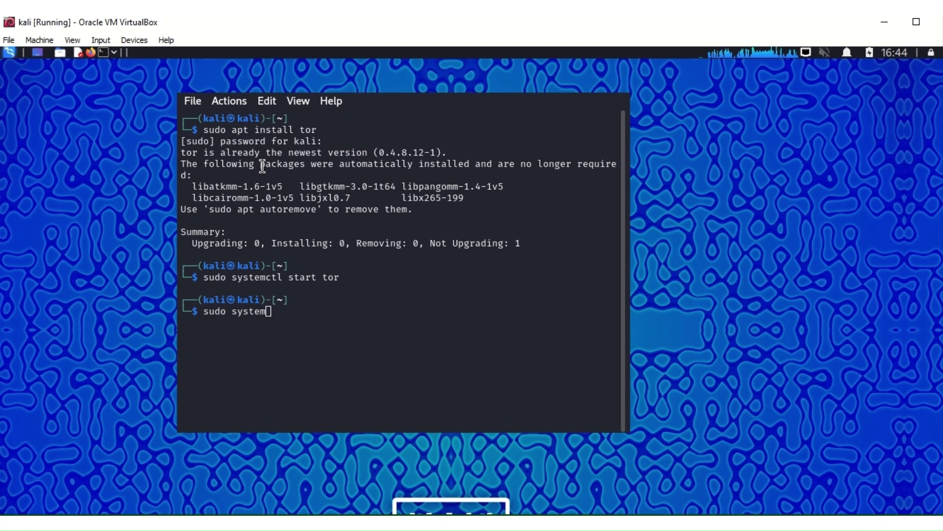
{"action": "type", "text": "ctl"}
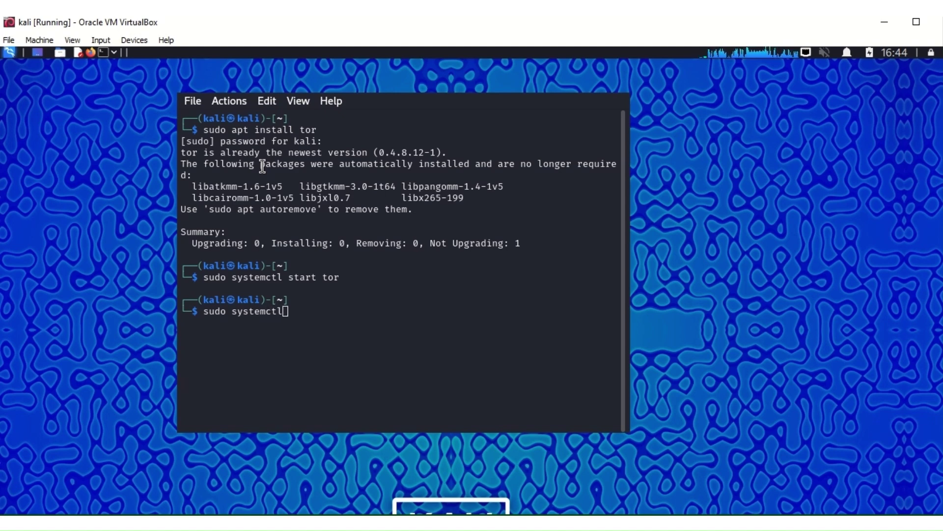
{"action": "type", "text": " sta"}
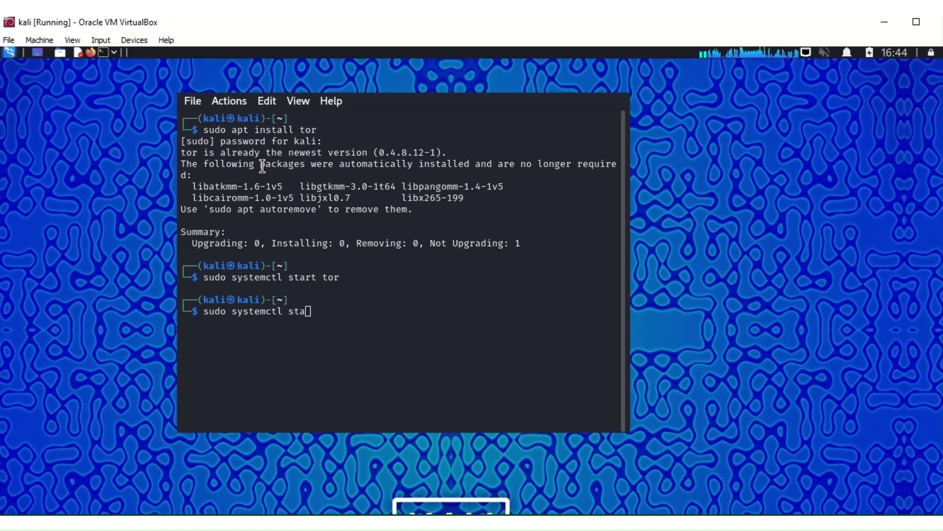
{"action": "type", "text": "tus t"}
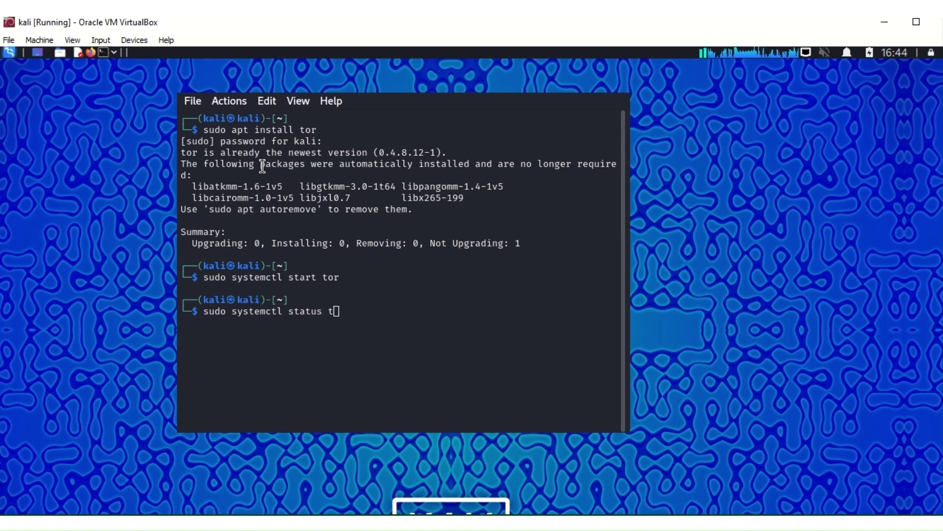
{"action": "type", "text": "or"}
{"action": "key", "text": "Return"}
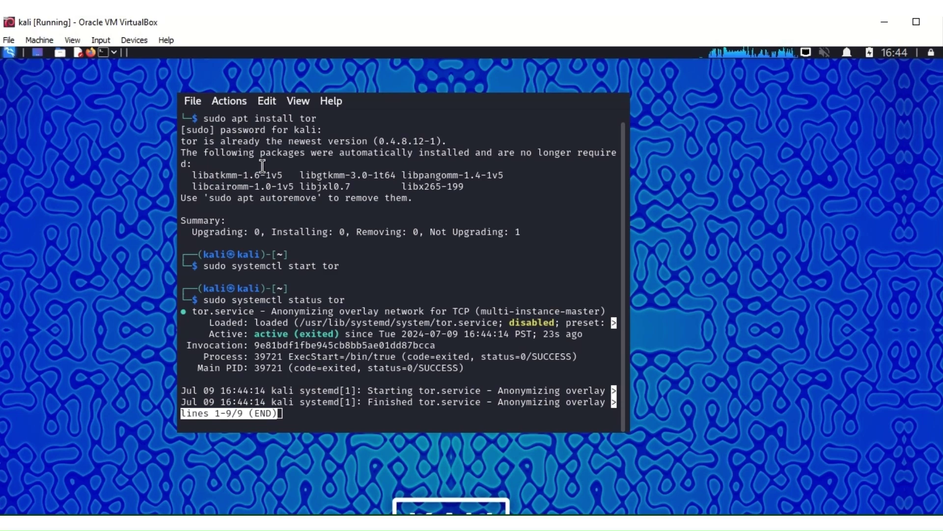
{"action": "key", "text": "q"}
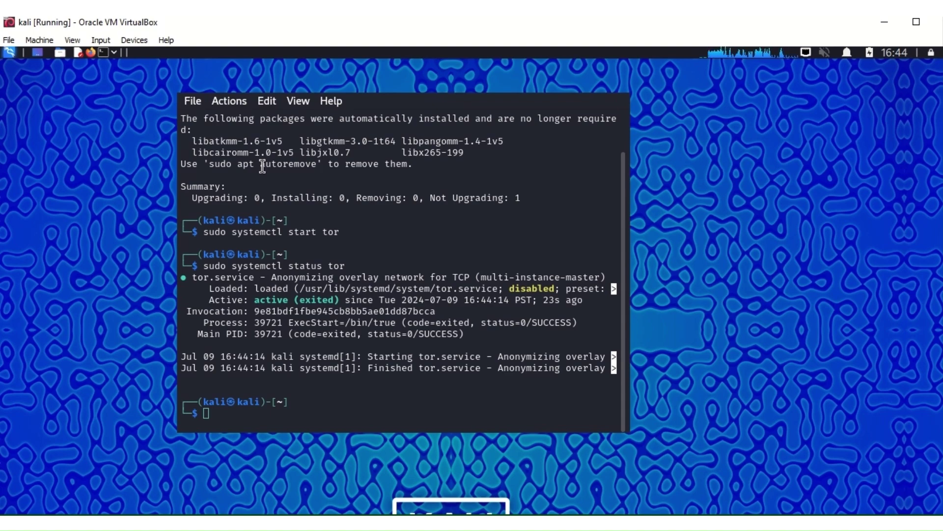
Run 'sudo apt install python3-pip', confirming version 24.0+dfsg-2 is already installed.
{"action": "type", "text": "su"}
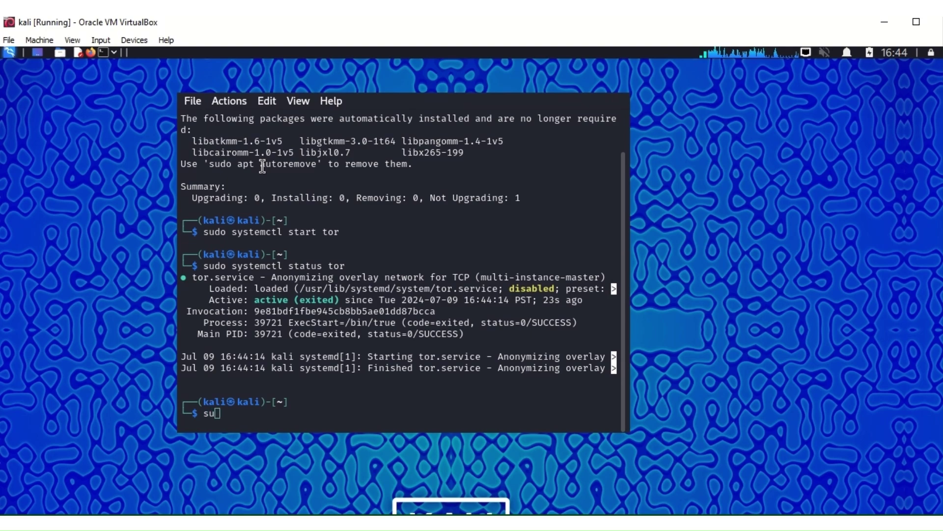
{"action": "type", "text": "do"}
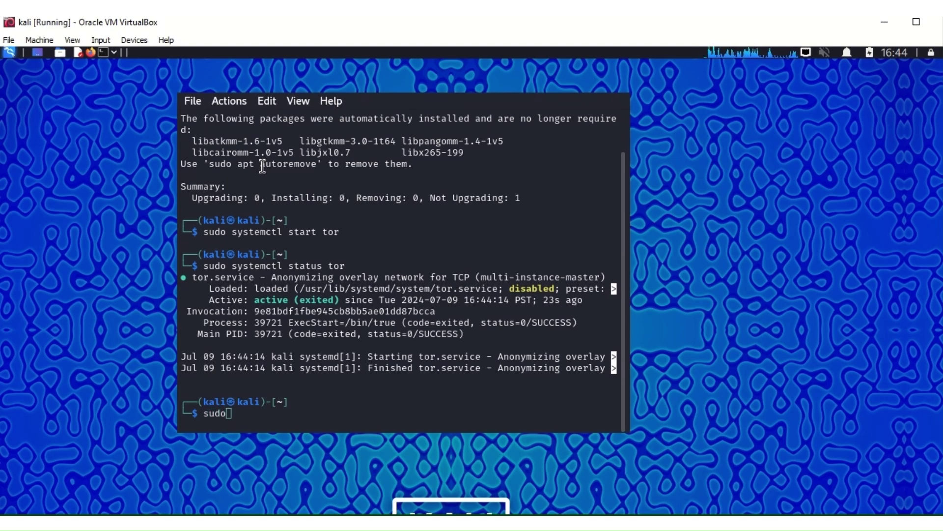
{"action": "type", "text": " apt "}
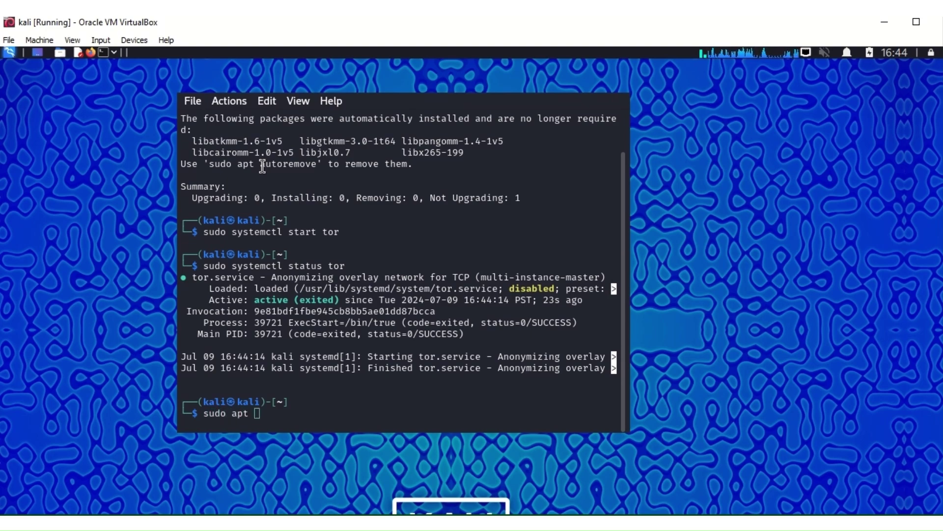
{"action": "type", "text": "insta"}
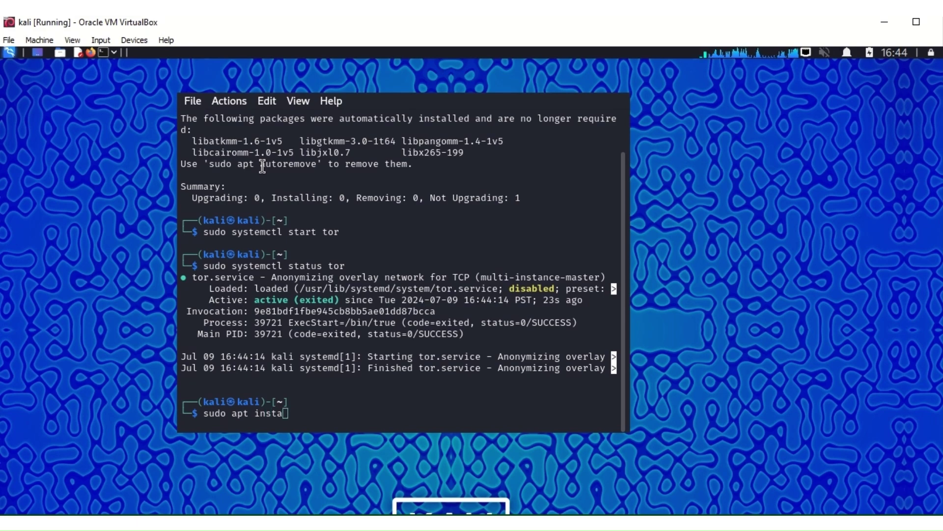
{"action": "type", "text": "ll"}
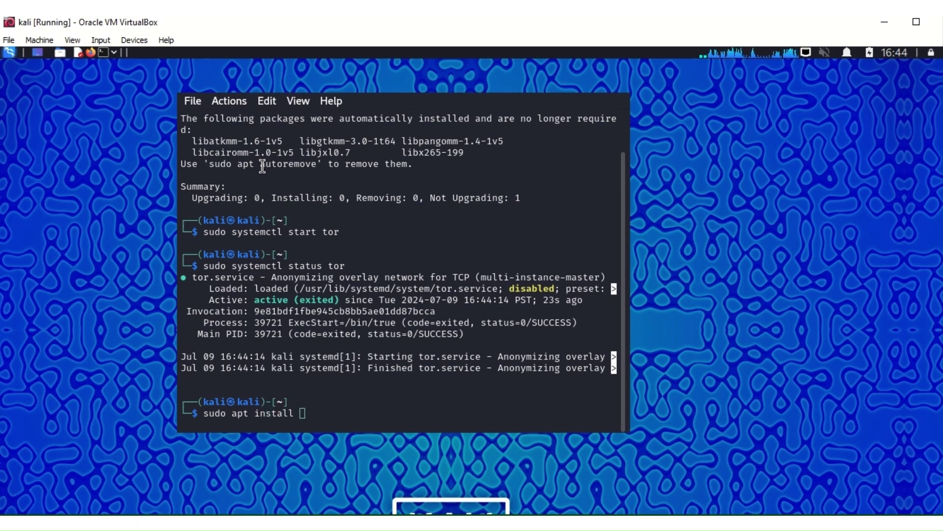
{"action": "type", "text": " python"}
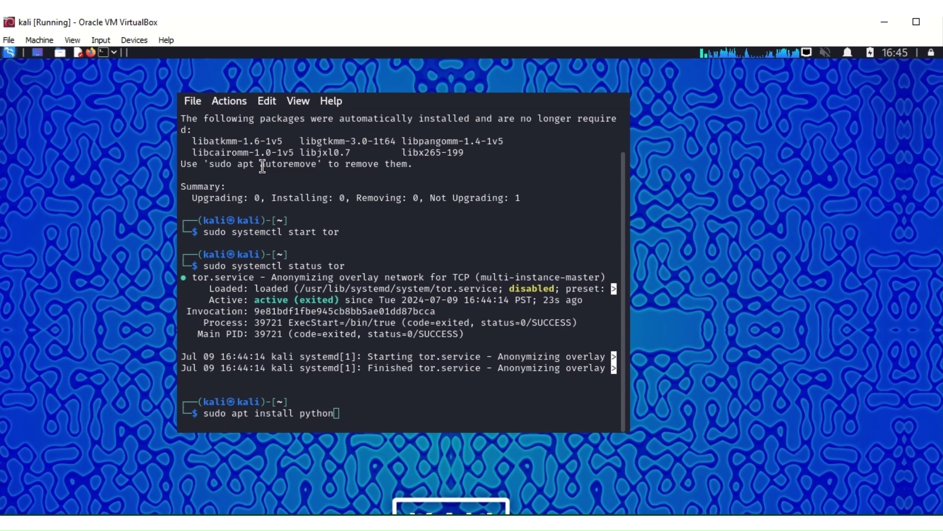
{"action": "type", "text": "3"}
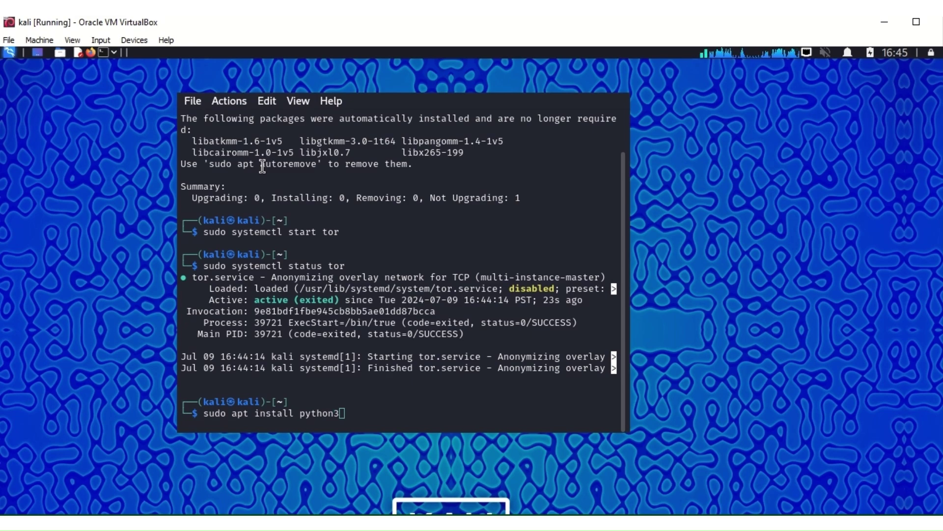
{"action": "type", "text": "-pip"}
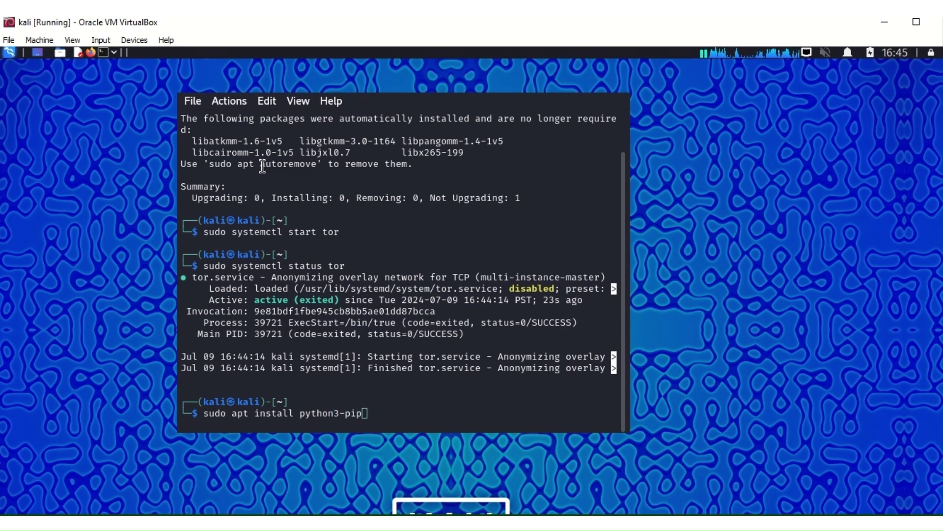
{"action": "key", "text": "Return"}
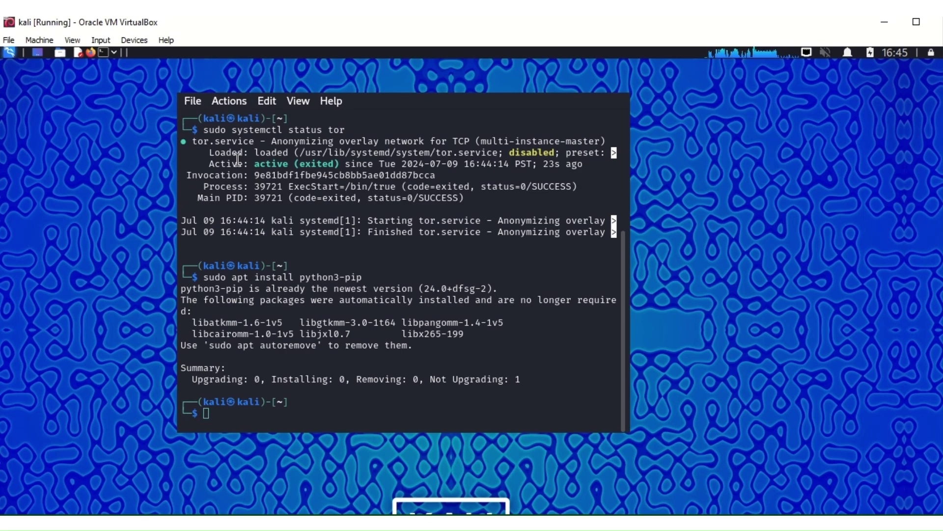
Run 'sudo pip install tornet', confirming tornet 2.0.0 is already satisfied.
{"action": "type", "text": "sudo"}
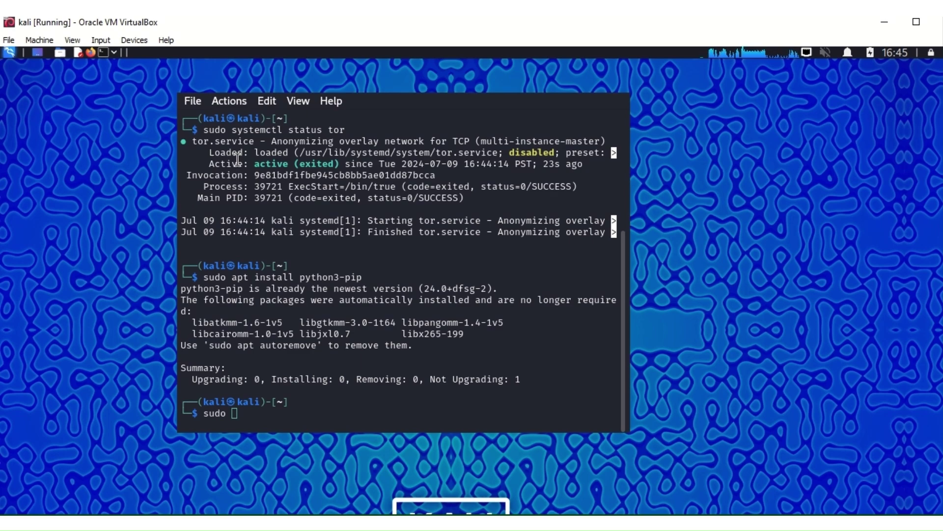
{"action": "type", "text": " pip i"}
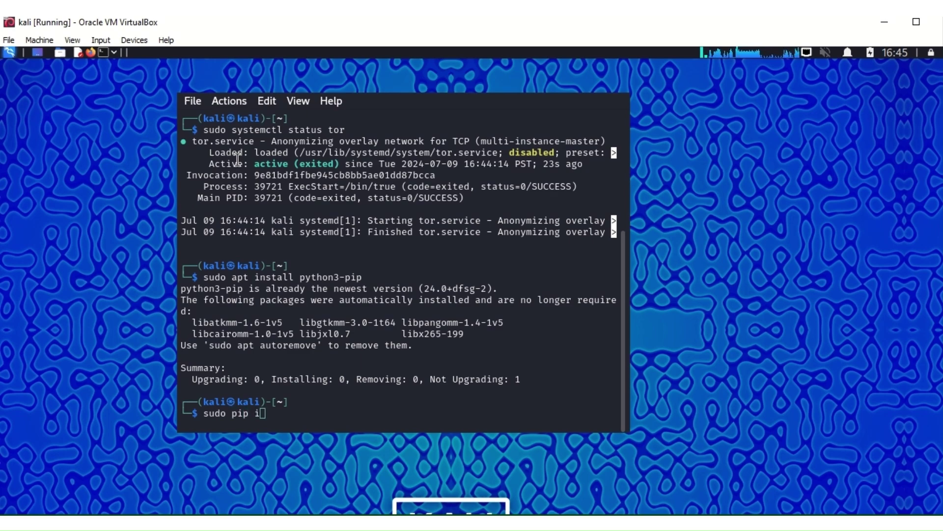
{"action": "type", "text": "nstal"}
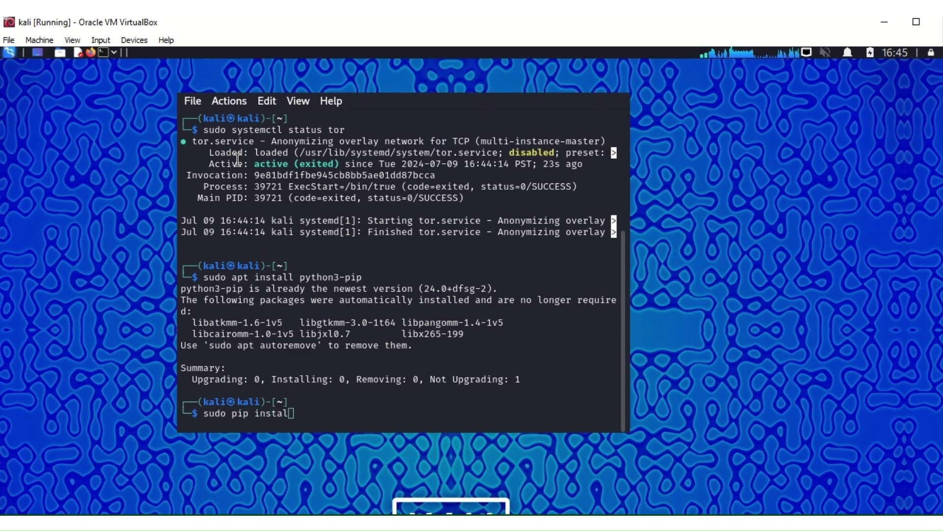
{"action": "type", "text": "l to"}
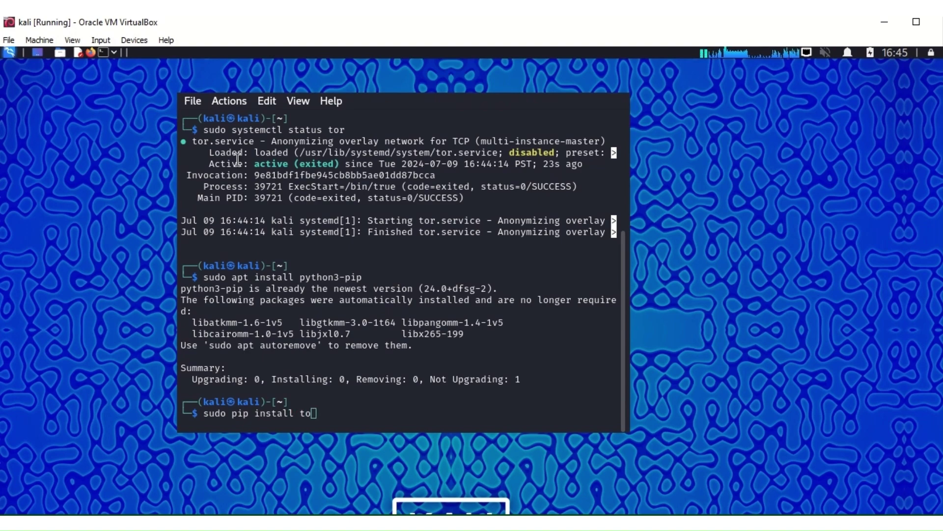
{"action": "type", "text": "rnet"}
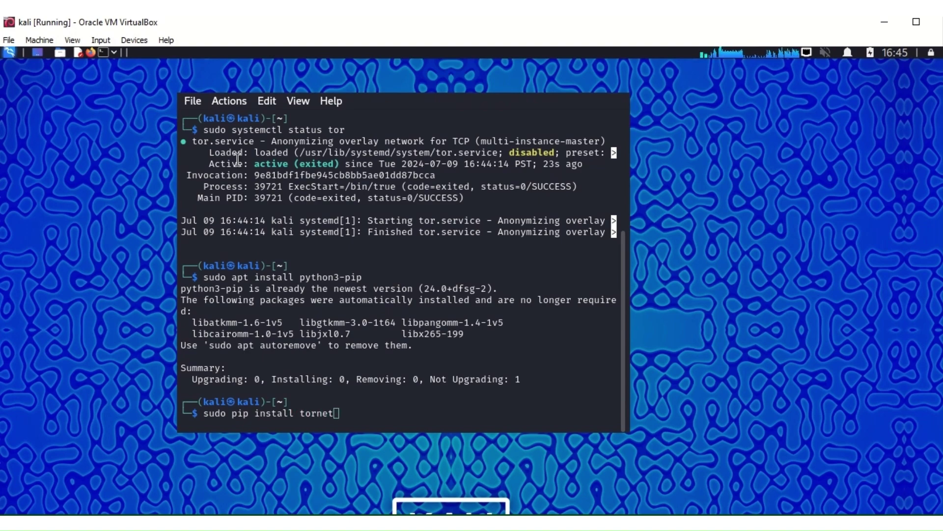
{"action": "key", "text": "Return"}
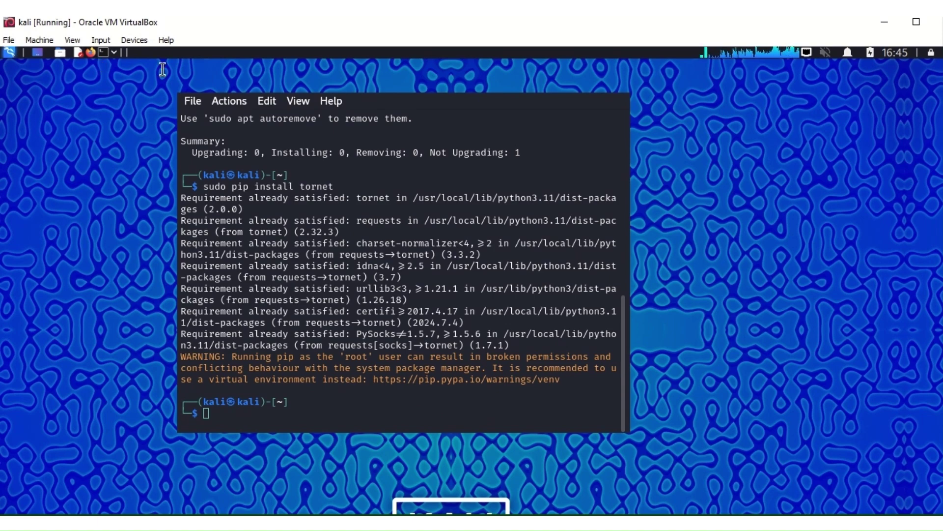
Launch Firefox ESR and open its Settings page.
{"action": "left_click", "coordinate": [91, 53]}
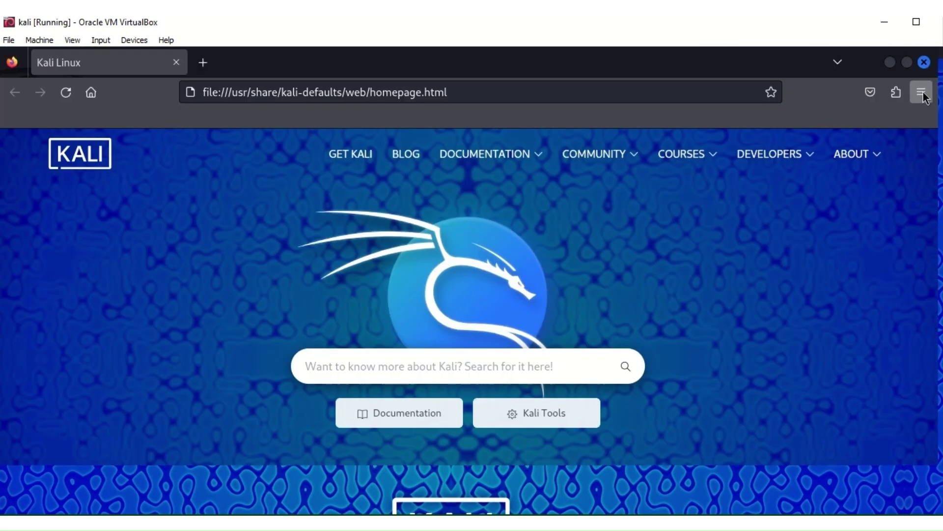
{"action": "left_click", "coordinate": [922, 93]}
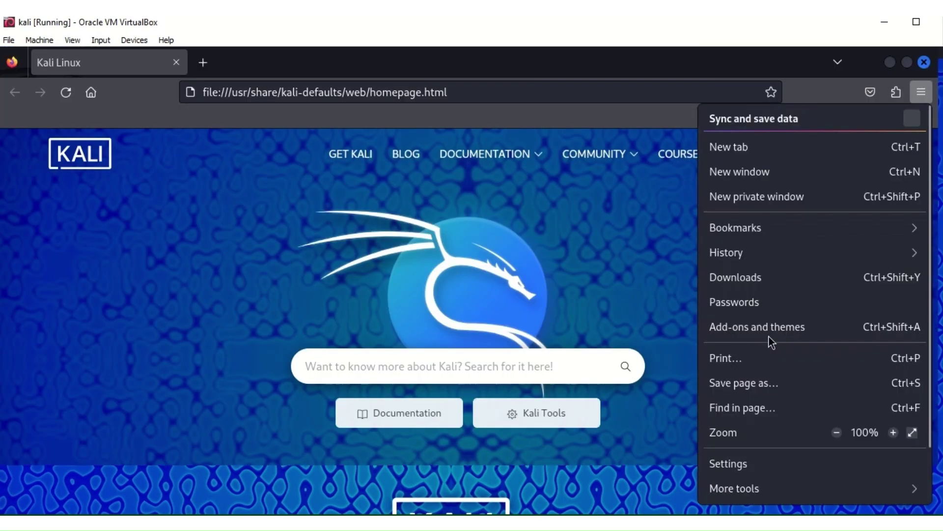
{"action": "left_click", "coordinate": [730, 462]}
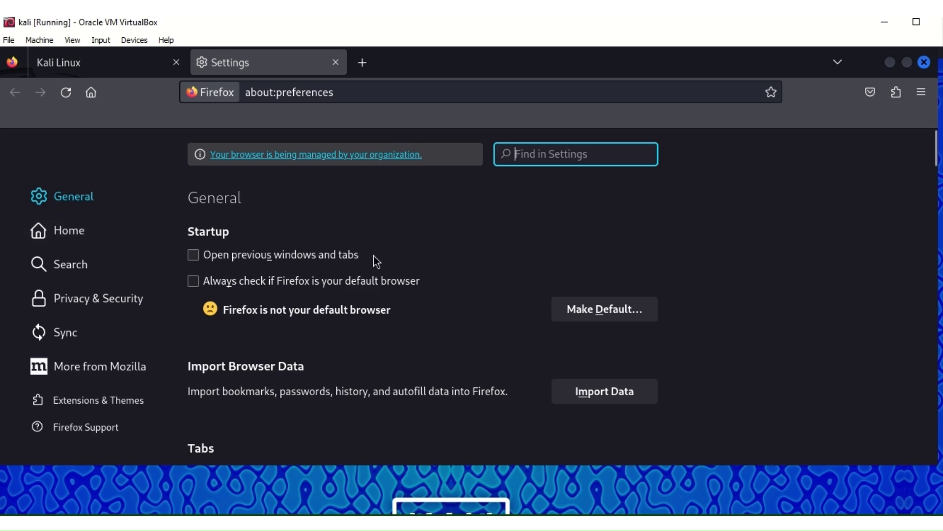
Scroll the General panel down to Network Settings and open the connection settings.
{"action": "scroll", "coordinate": [375, 258], "scroll_direction": "down", "scroll_amount": 10}
{"action": "scroll", "coordinate": [375, 258], "scroll_direction": "down", "scroll_amount": 5}
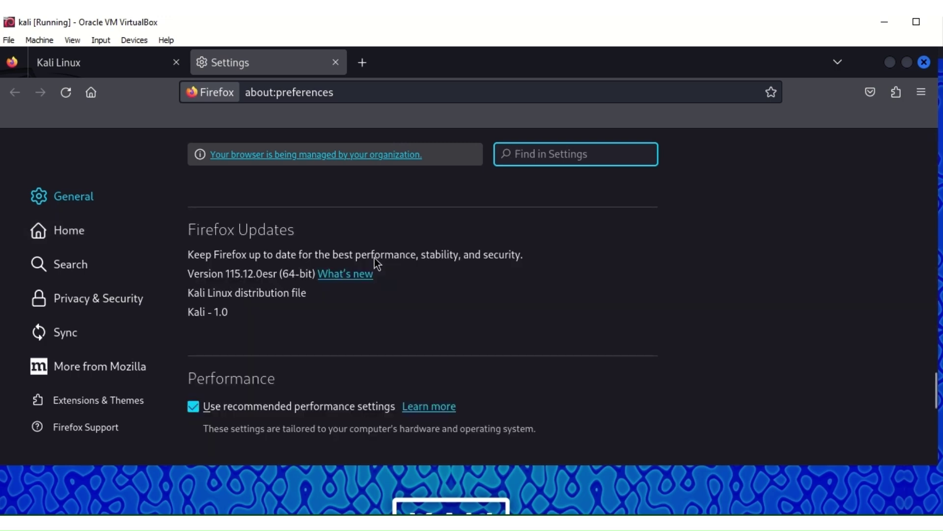
{"action": "scroll", "coordinate": [375, 261], "scroll_direction": "down", "scroll_amount": 10}
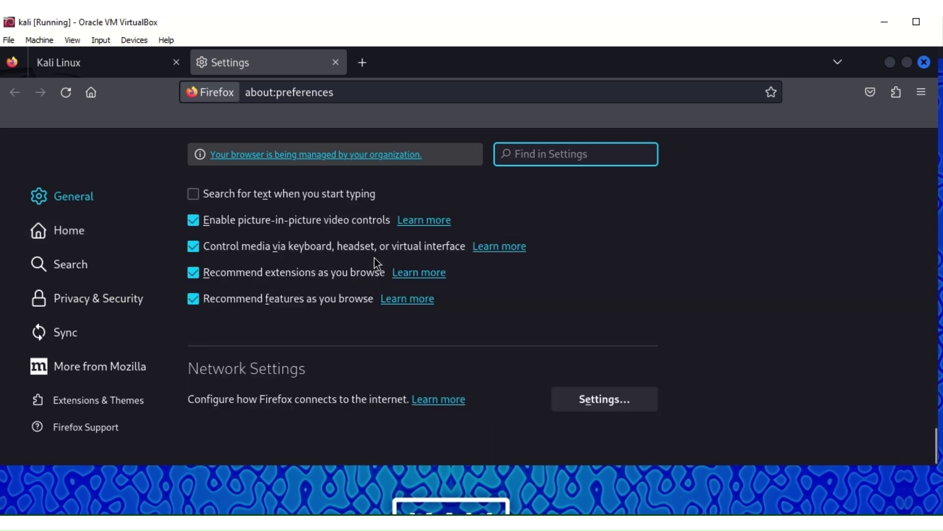
{"action": "left_click", "coordinate": [591, 404]}
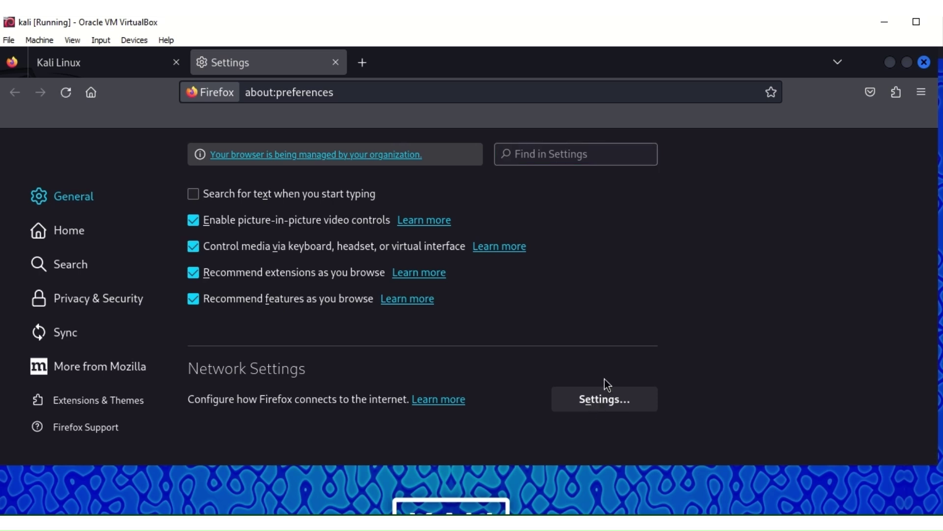
{"action": "left_click", "coordinate": [598, 404]}
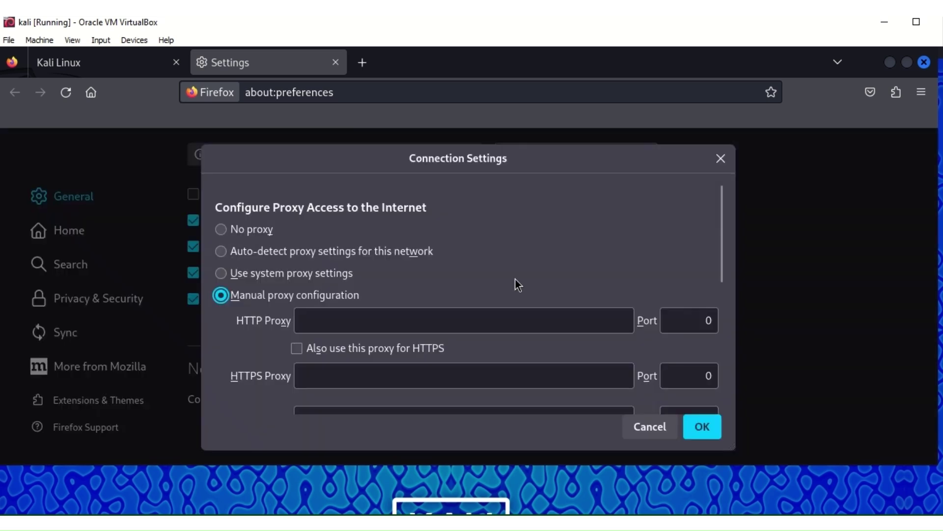
Save a manual SOCKS v5 proxy at 127.0.0.1 port 9050 with Proxy DNS enabled.
{"action": "scroll", "coordinate": [222, 298], "scroll_direction": "down", "scroll_amount": 3}
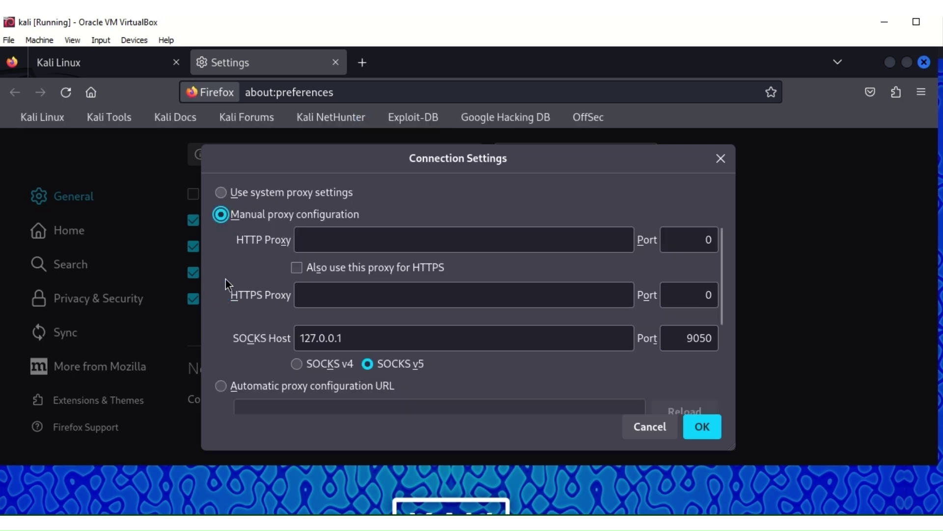
{"action": "scroll", "coordinate": [235, 256], "scroll_direction": "up", "scroll_amount": 3}
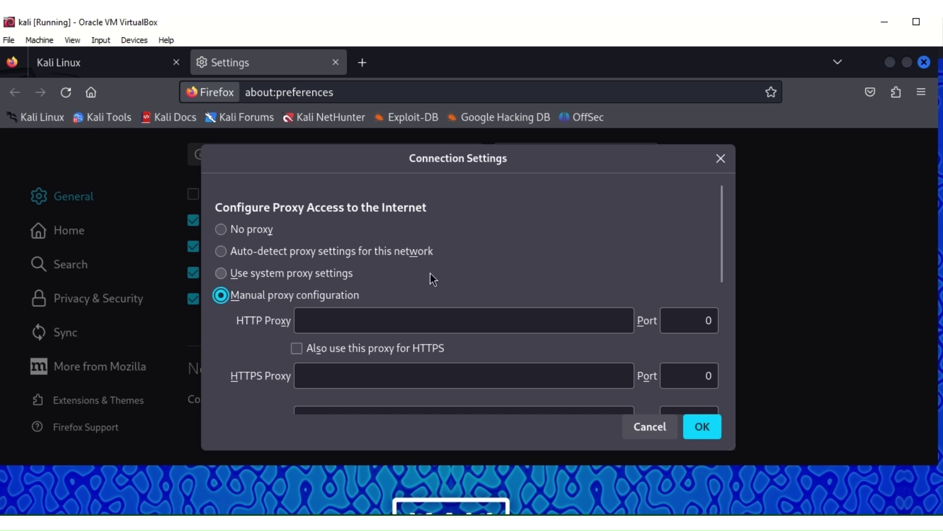
{"action": "scroll", "coordinate": [430, 278], "scroll_direction": "down", "scroll_amount": 2}
{"action": "scroll", "coordinate": [393, 246], "scroll_direction": "down", "scroll_amount": 3}
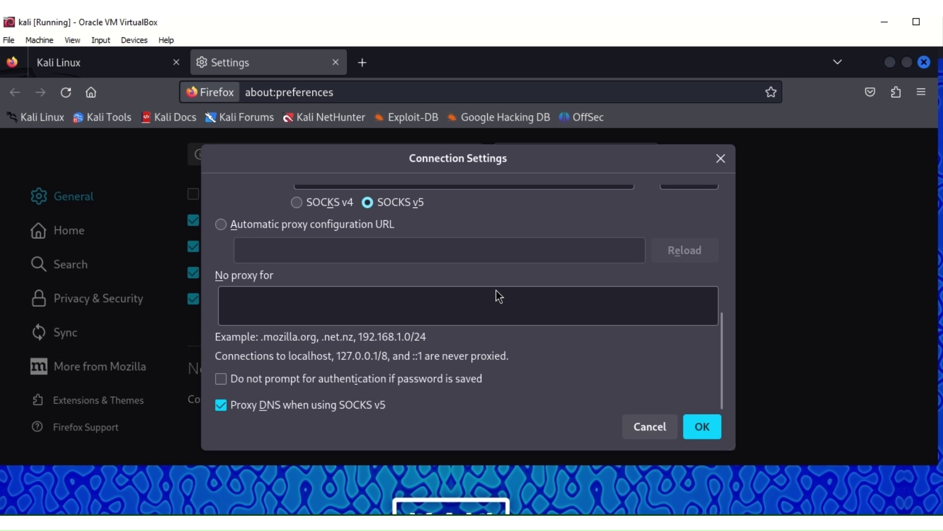
{"action": "scroll", "coordinate": [495, 288], "scroll_direction": "up", "scroll_amount": 1}
{"action": "scroll", "coordinate": [497, 290], "scroll_direction": "up", "scroll_amount": 1}
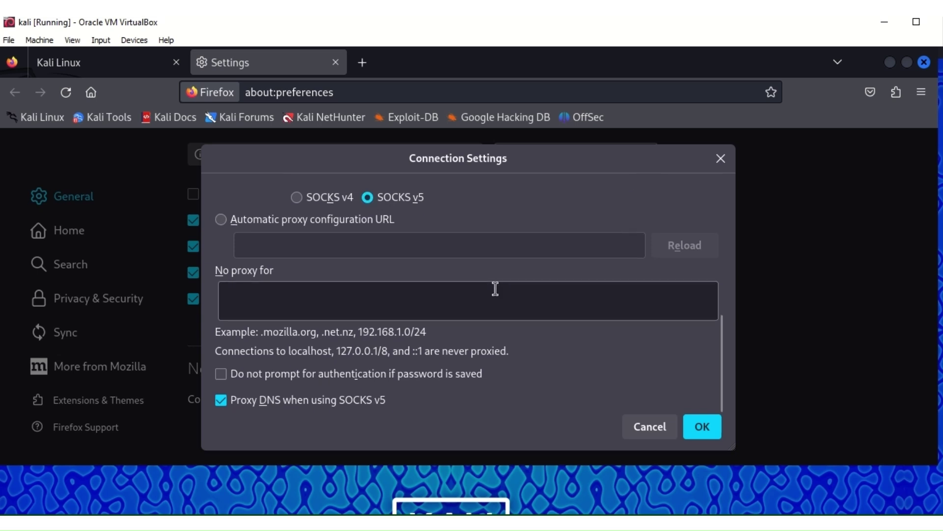
{"action": "scroll", "coordinate": [497, 292], "scroll_direction": "up", "scroll_amount": 3}
{"action": "scroll", "coordinate": [492, 294], "scroll_direction": "down", "scroll_amount": 5}
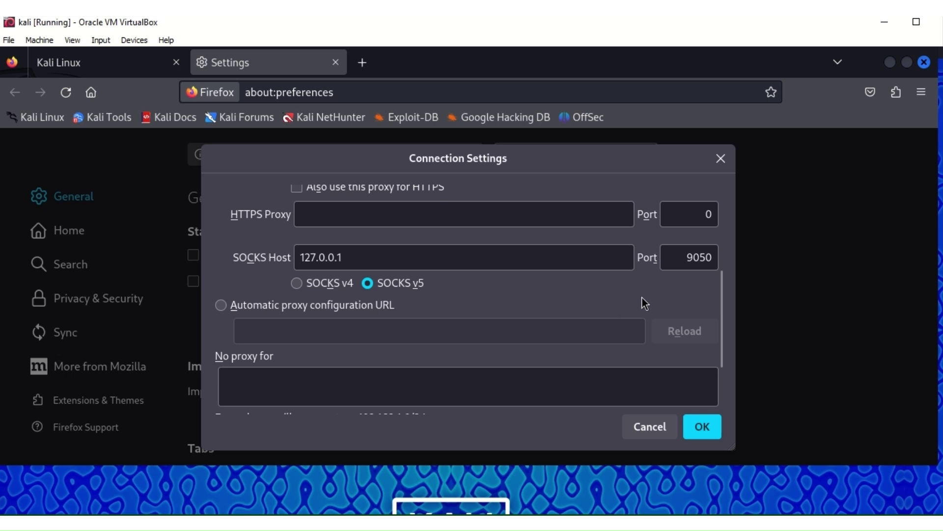
{"action": "scroll", "coordinate": [580, 304], "scroll_direction": "down", "scroll_amount": 3}
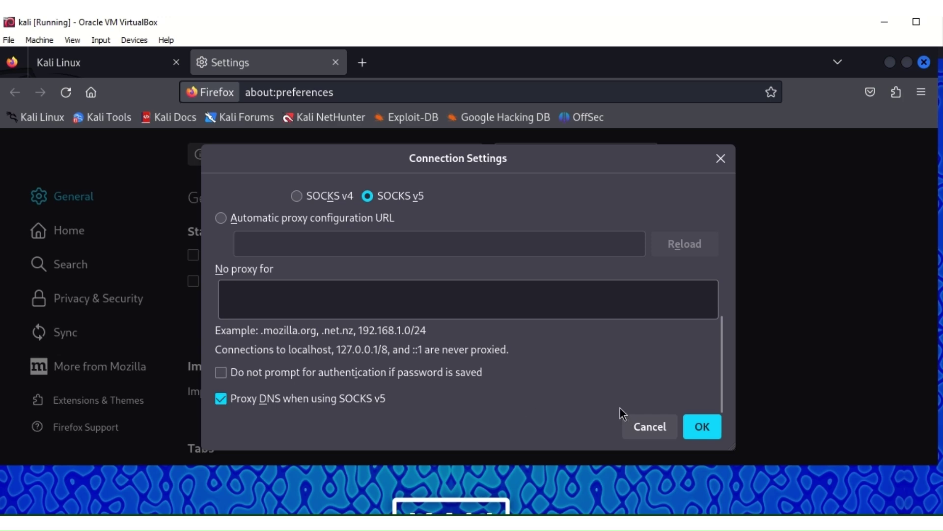
{"action": "left_click", "coordinate": [707, 430]}
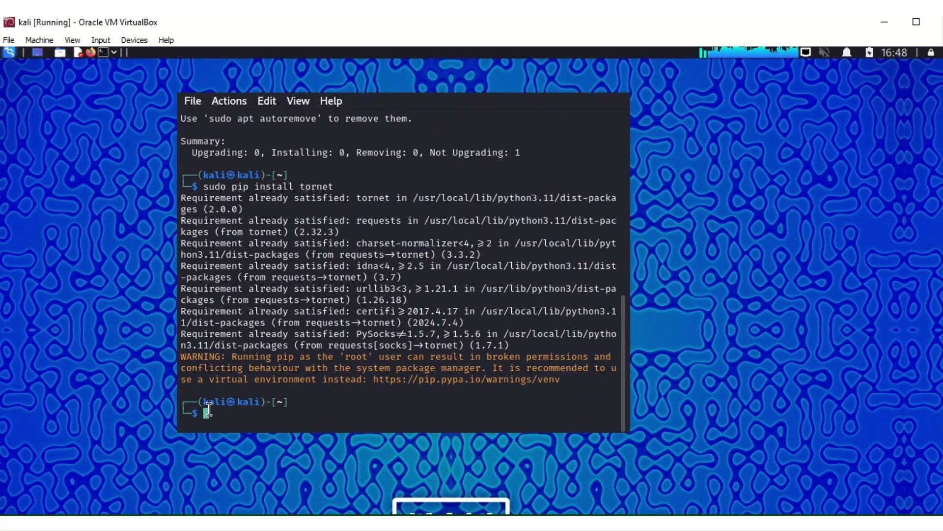
Run 'sudo tornet --interval 10 --count 0' to rotate the Tor IP every 10 seconds.
{"action": "type", "text": "sud"}
{"action": "type", "text": "o "}
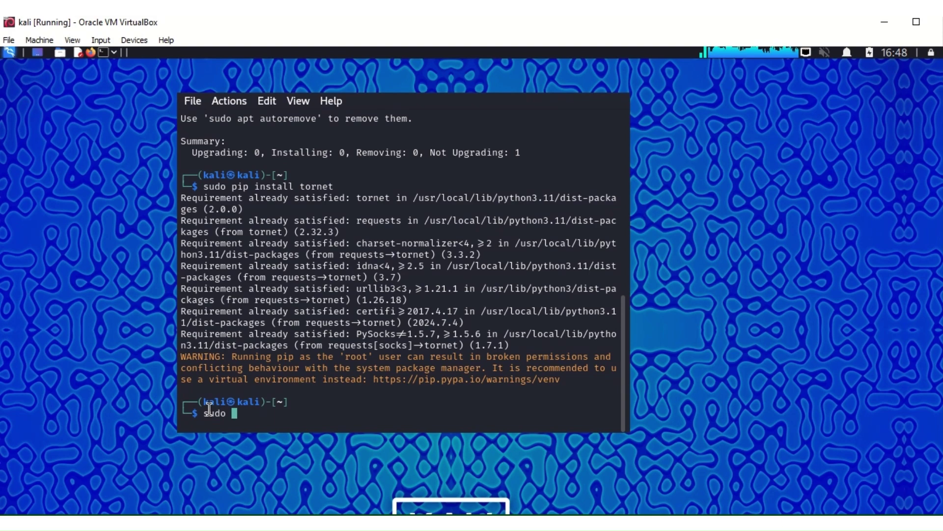
{"action": "type", "text": "torn"}
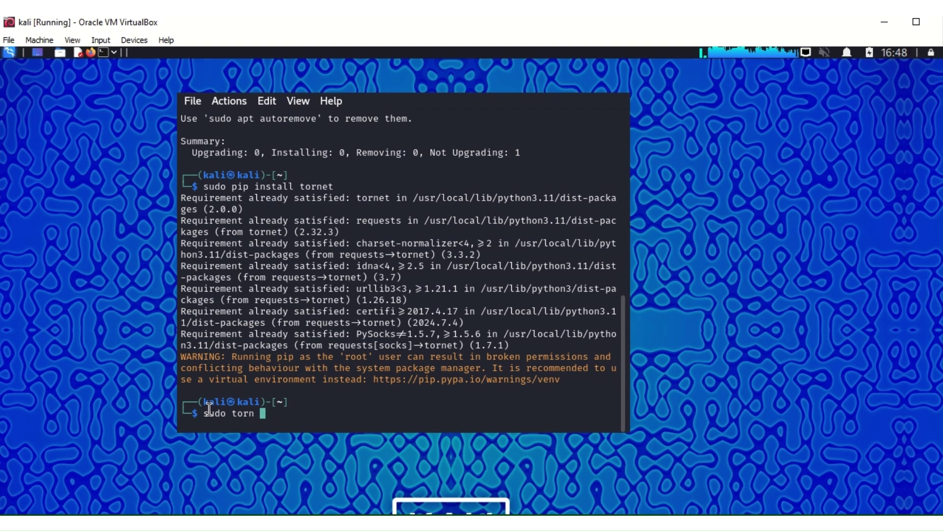
{"action": "type", "text": " -"}
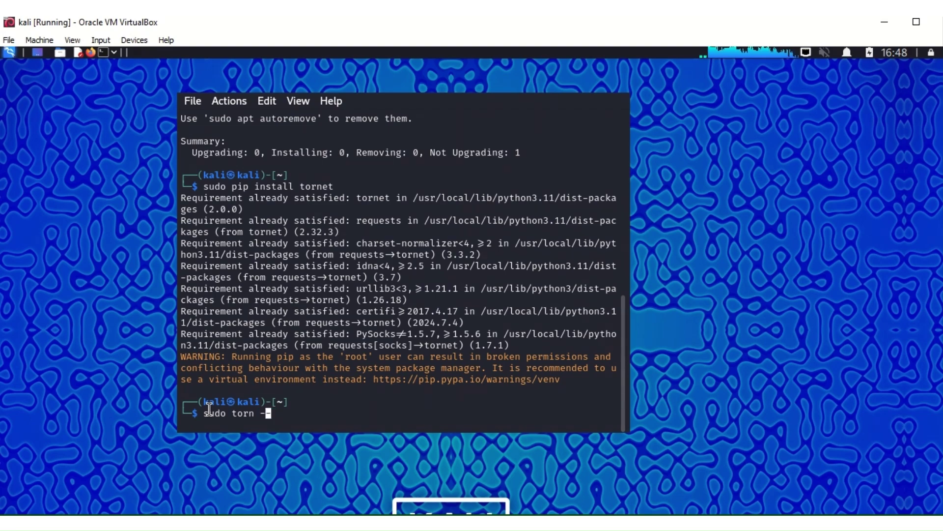
{"action": "type", "text": "-"}
{"action": "key", "text": "Left"}
{"action": "key", "text": "Left"}
{"action": "key", "text": "Left"}
{"action": "type", "text": "et"}
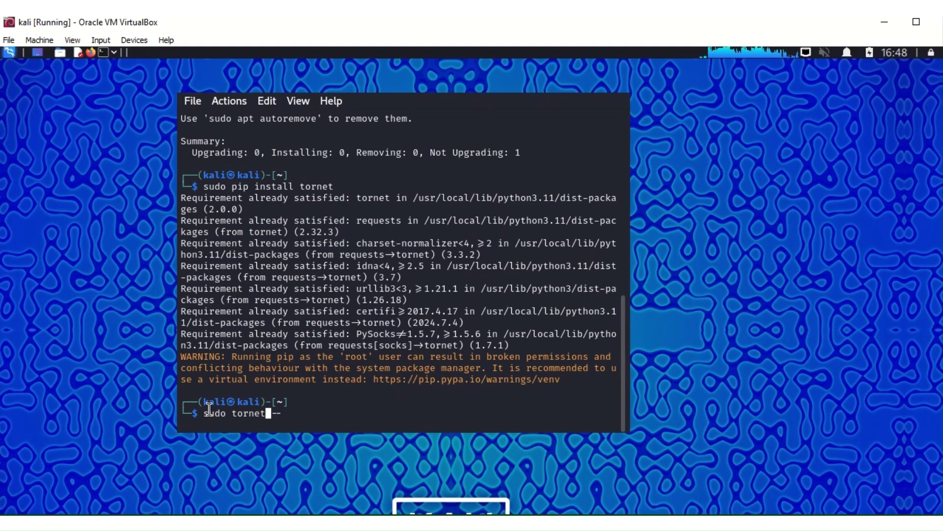
{"action": "key", "text": "Right"}
{"action": "key", "text": "Right"}
{"action": "key", "text": "Right"}
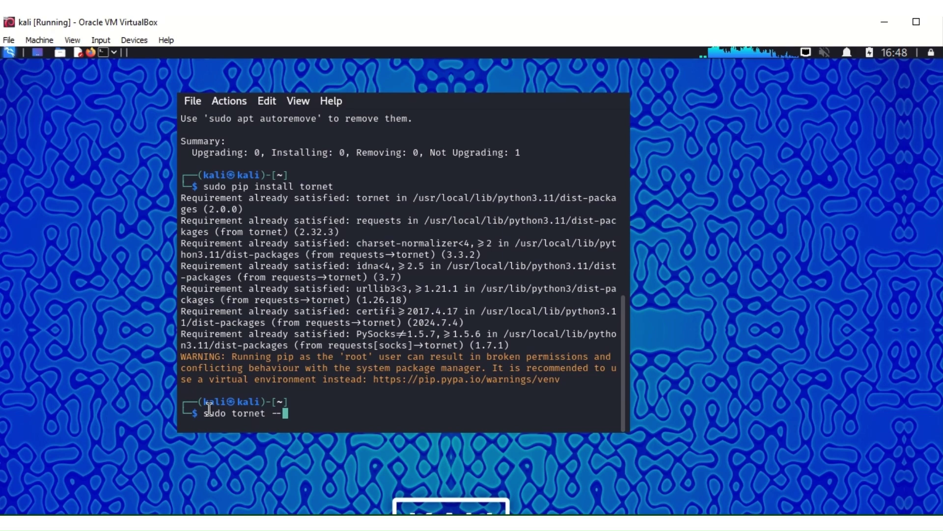
{"action": "type", "text": "inter"}
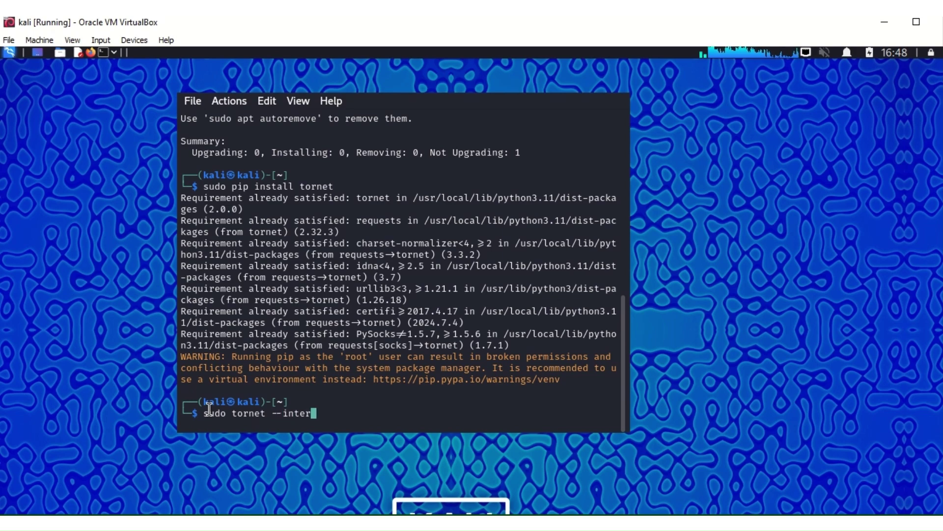
{"action": "type", "text": "val"}
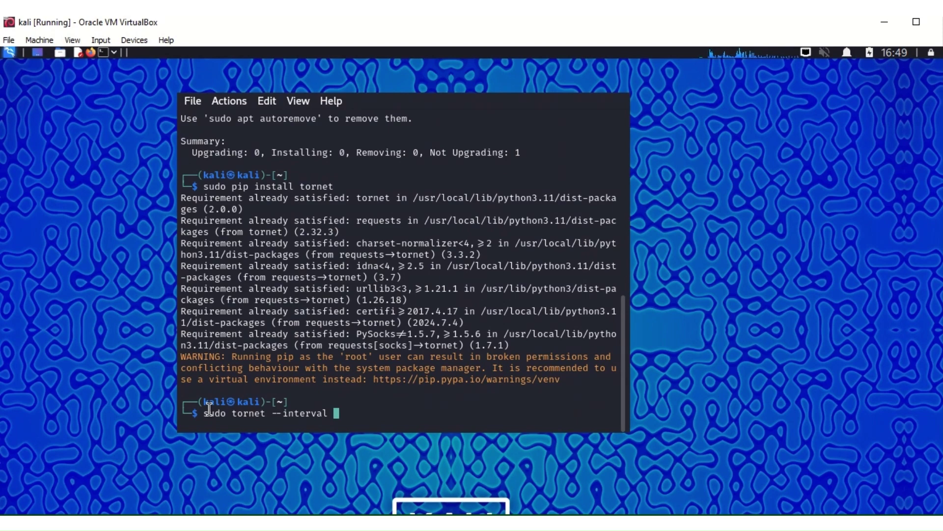
{"action": "type", "text": "6"}
{"action": "key", "text": "BackSpace"}
{"action": "type", "text": "10"}
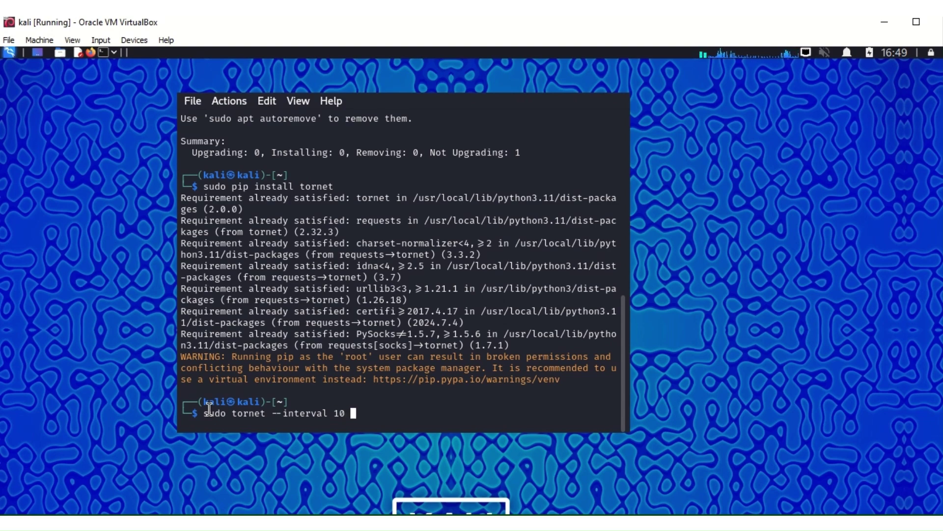
{"action": "type", "text": " -"}
{"action": "type", "text": "-count"}
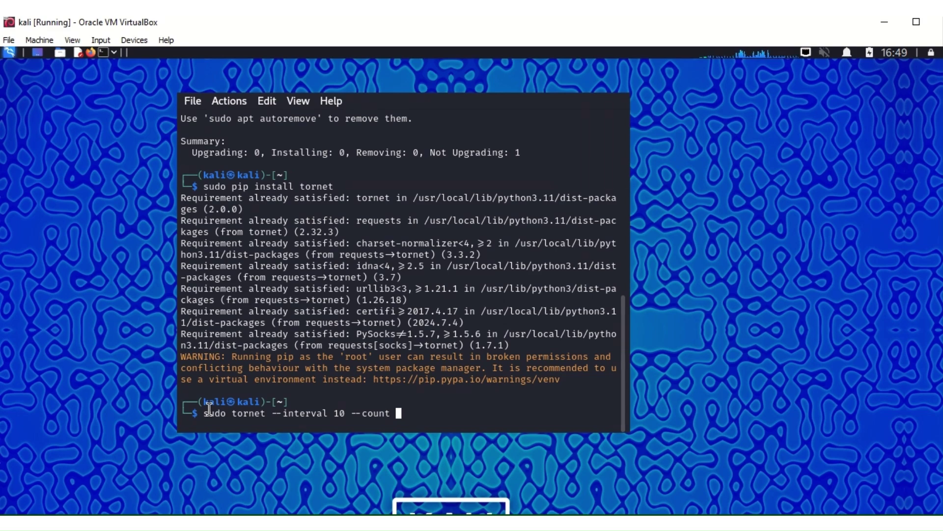
{"action": "type", "text": "0"}
{"action": "key", "text": "Return"}
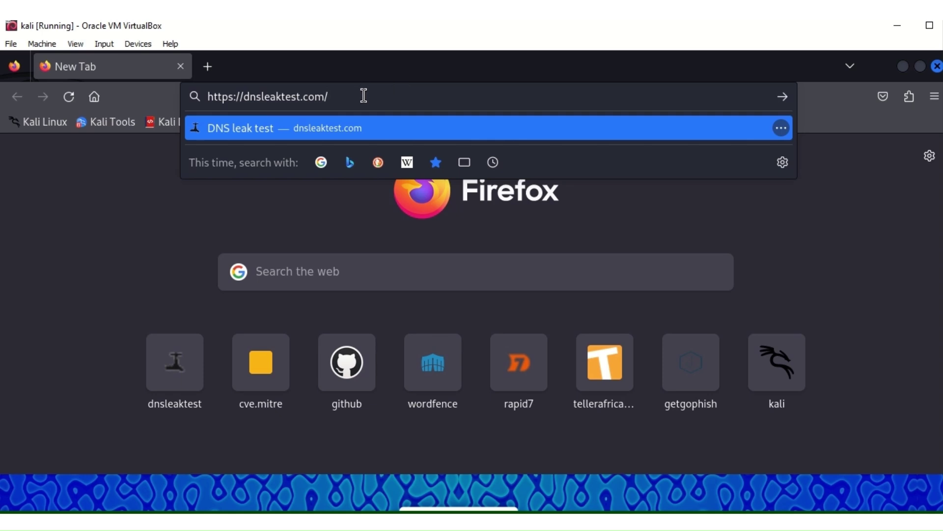
Load dnsleaktest.com and run its standard test, showing servers in Germany and the Netherlands.
{"action": "left_click", "coordinate": [789, 99]}
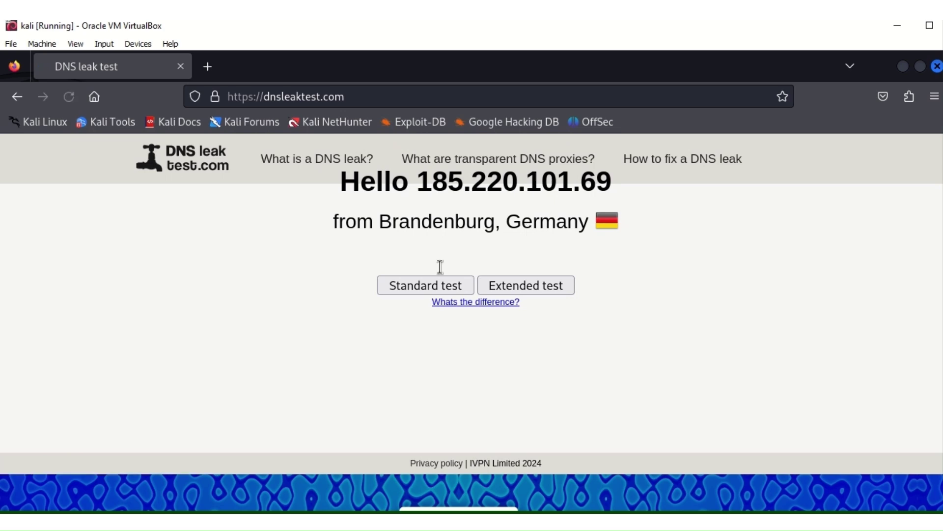
{"action": "left_click", "coordinate": [419, 284]}
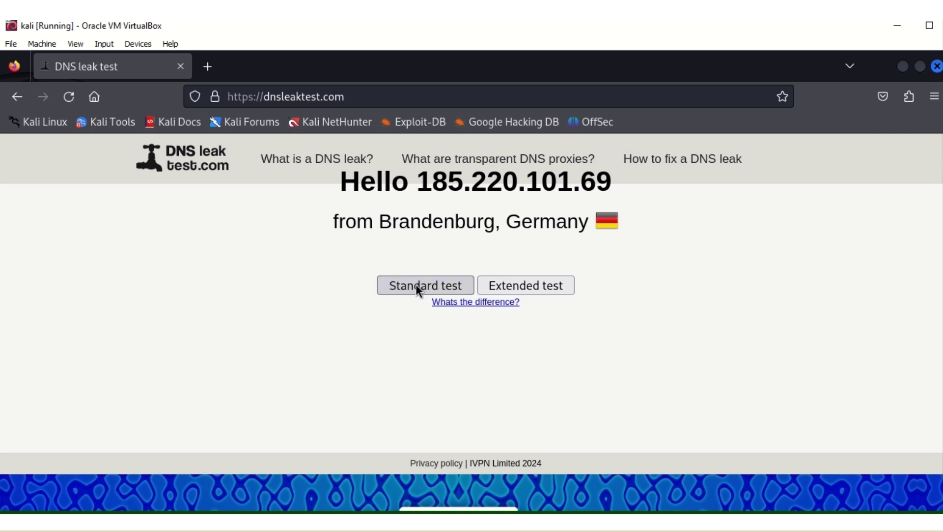
{"action": "left_click", "coordinate": [429, 283]}
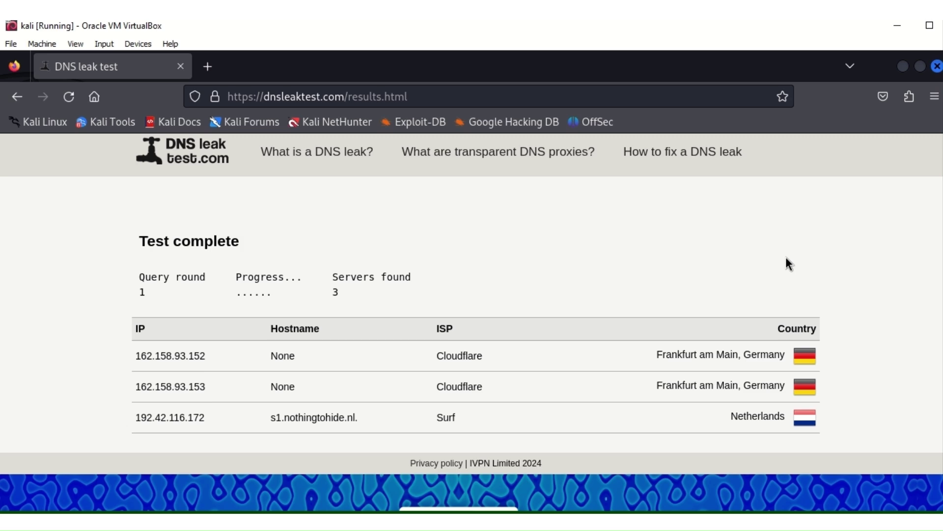
{"action": "scroll", "coordinate": [445, 306], "scroll_direction": "down", "scroll_amount": 2}
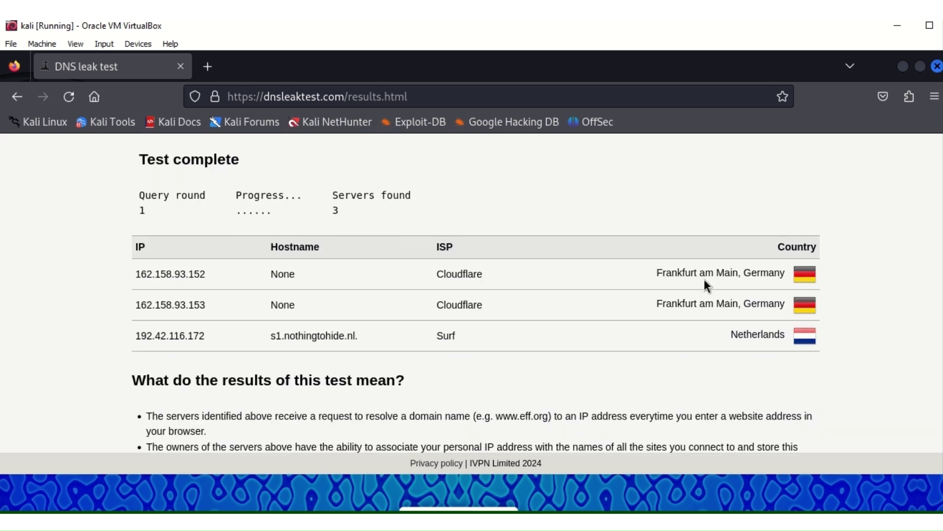